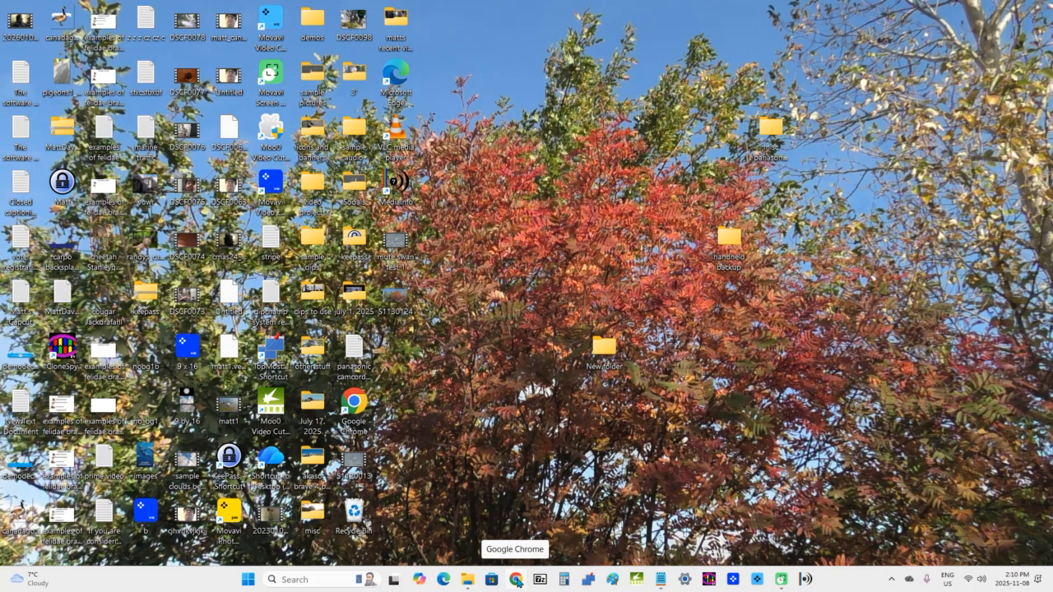
{"action": "left_click", "coordinate": [515, 580]}
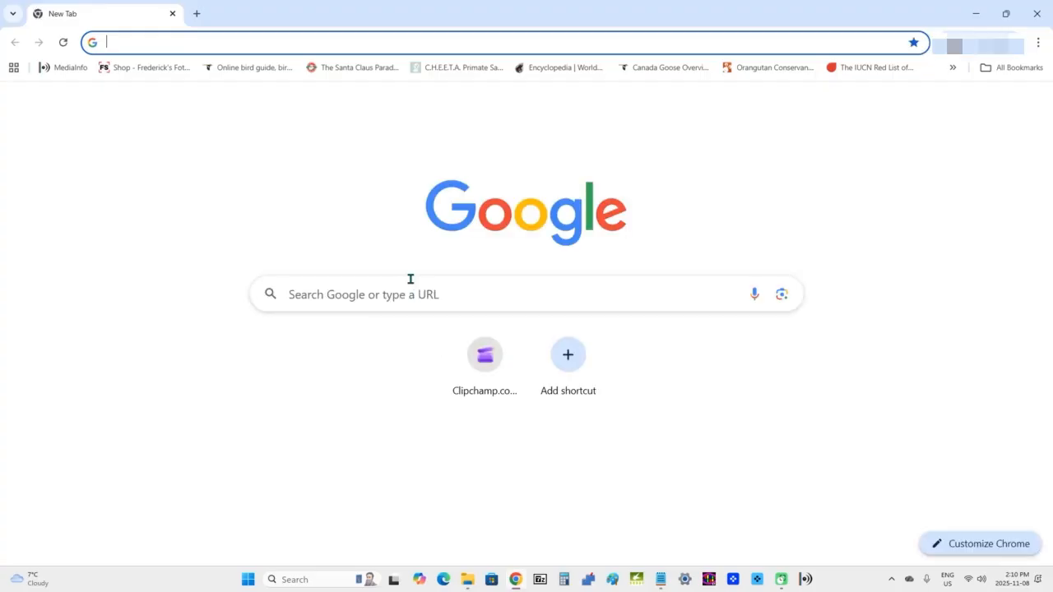
{"action": "left_click", "coordinate": [265, 44]}
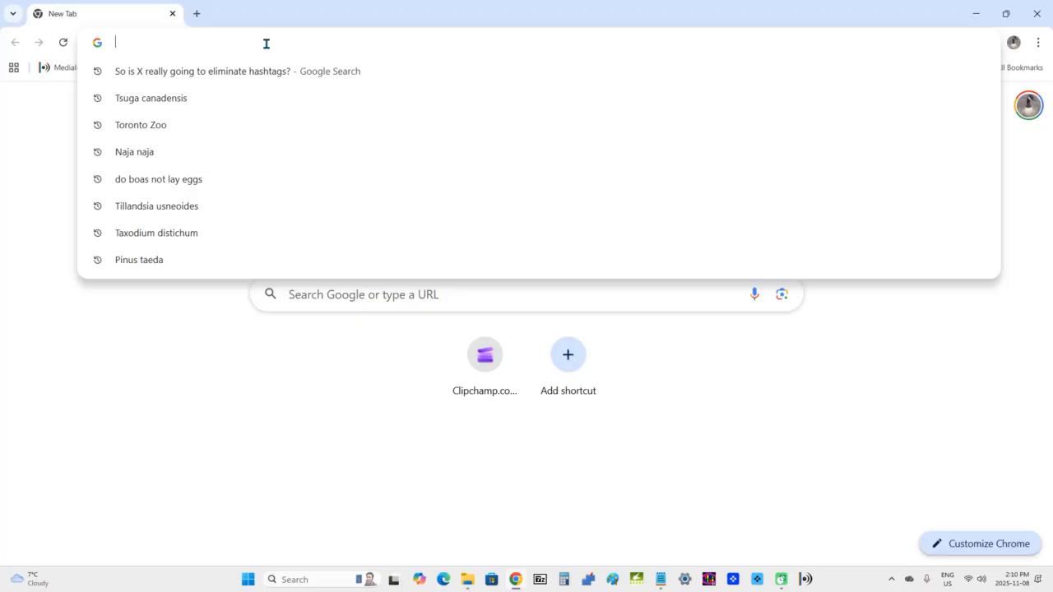
{"action": "type", "text": "www"}
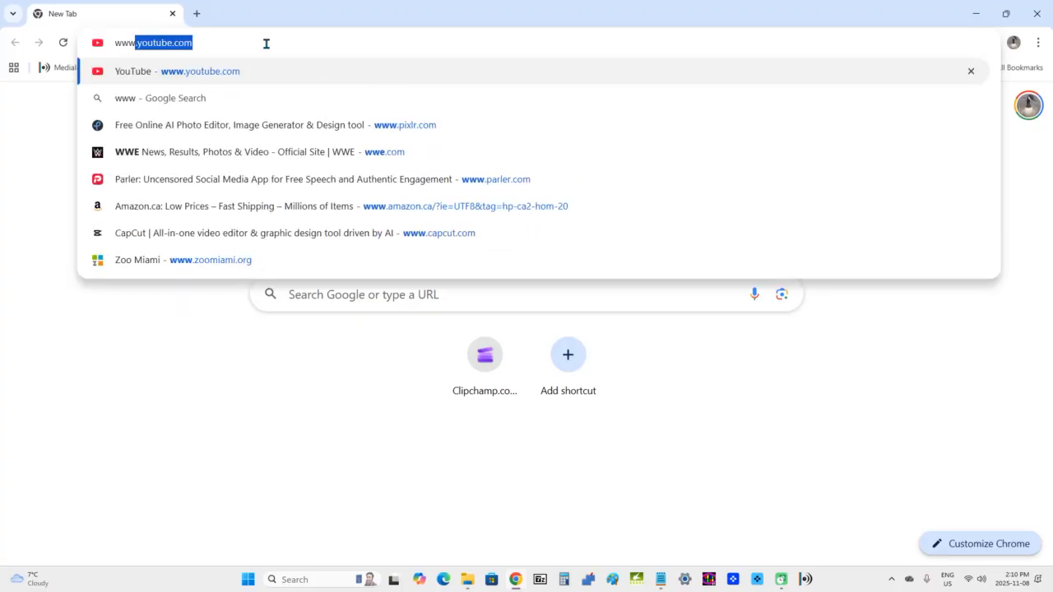
{"action": "type", "text": ".clip"}
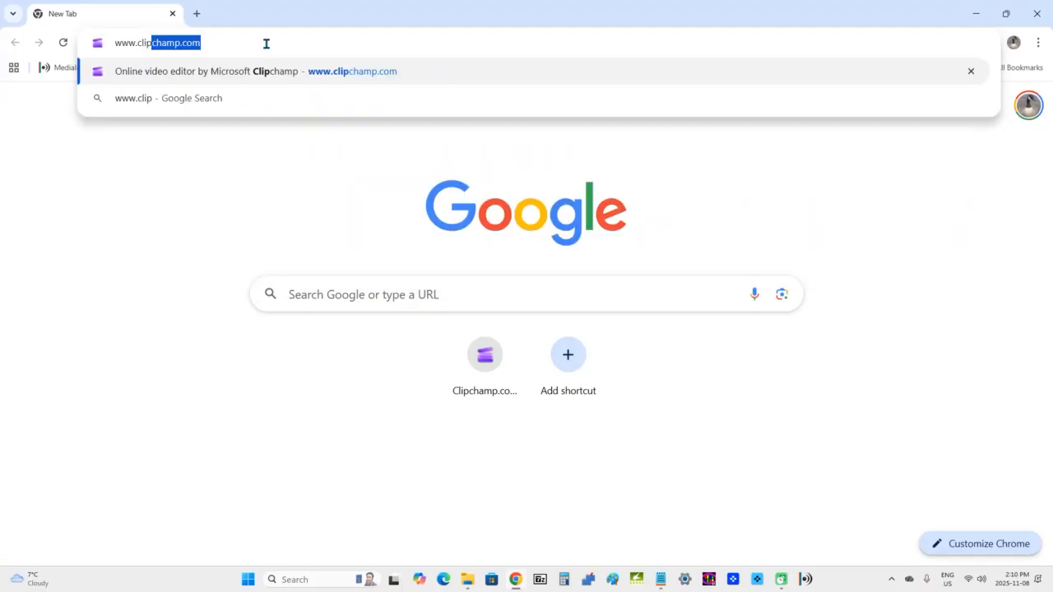
{"action": "type", "text": "cham"}
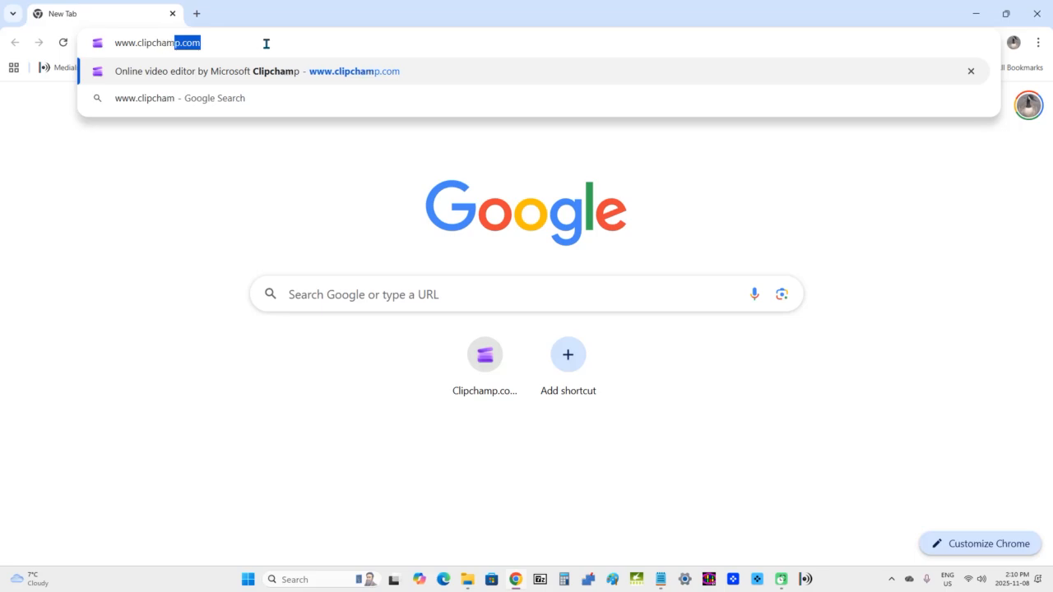
{"action": "type", "text": "p"}
{"action": "type", "text": ".com"}
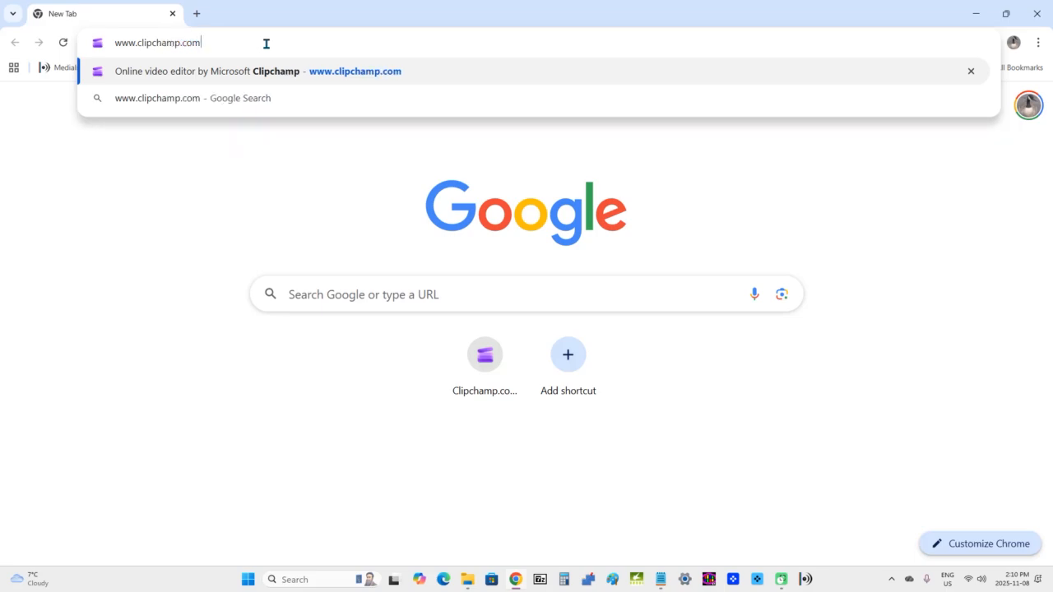
{"action": "key", "text": "Return"}
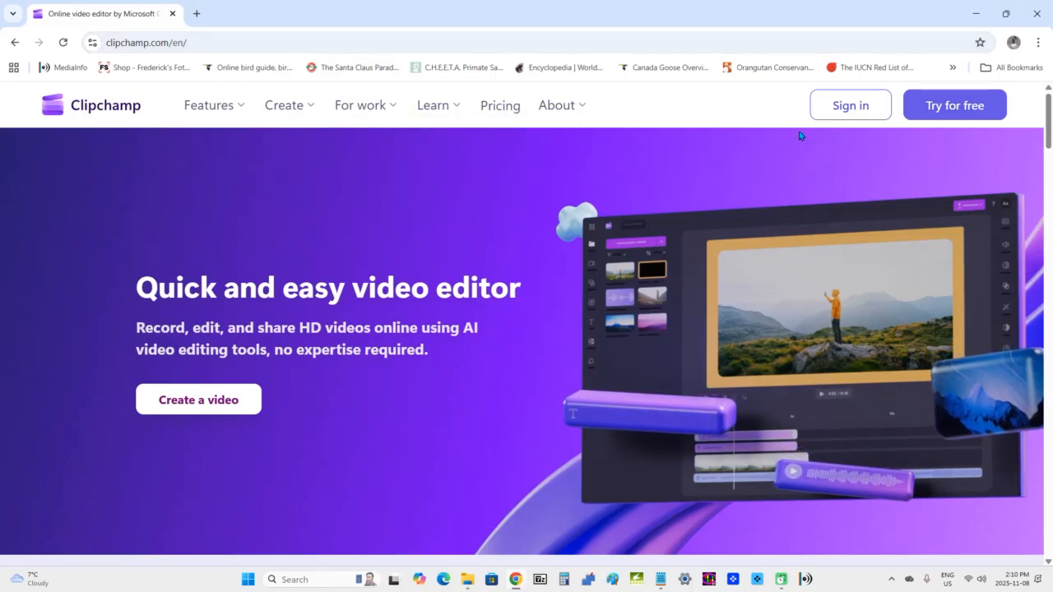
Sign in to Clipchamp with the saved Microsoft account and create a new video from scratch
{"action": "left_click", "coordinate": [869, 118]}
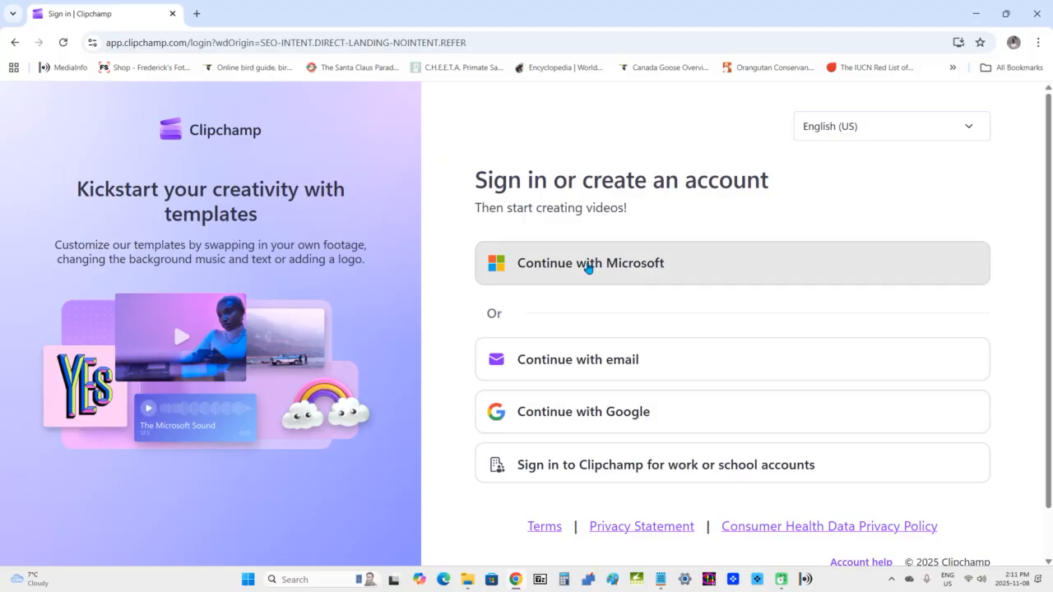
{"action": "left_click", "coordinate": [588, 268]}
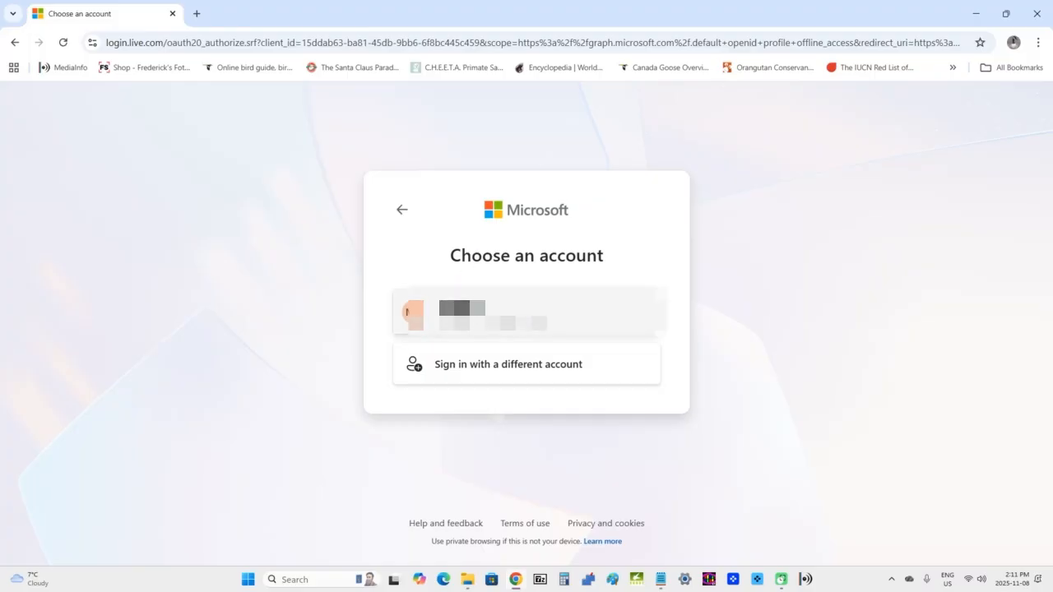
{"action": "left_click", "coordinate": [478, 314]}
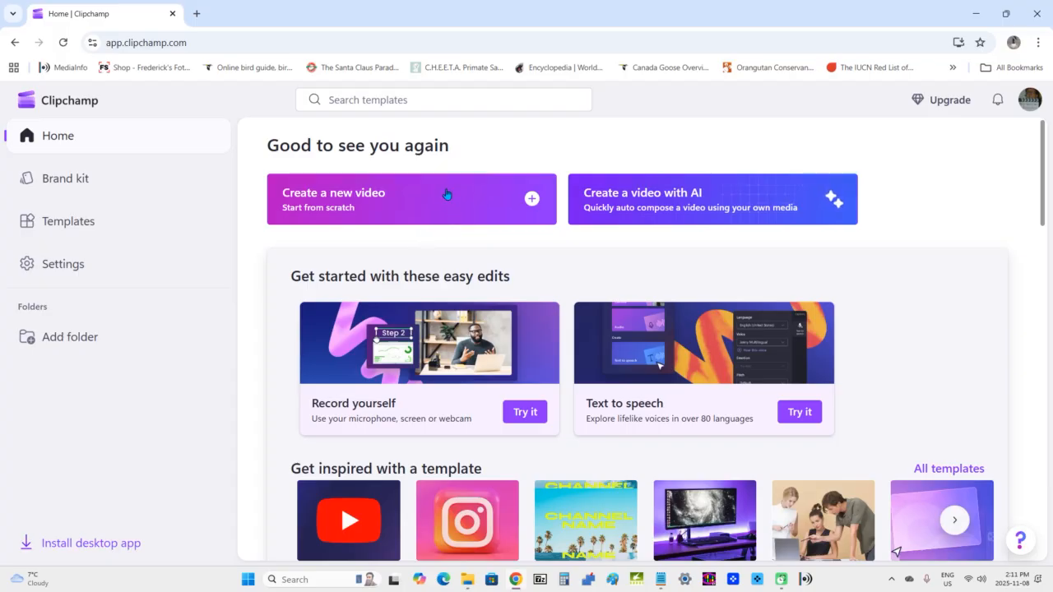
{"action": "left_click", "coordinate": [402, 194]}
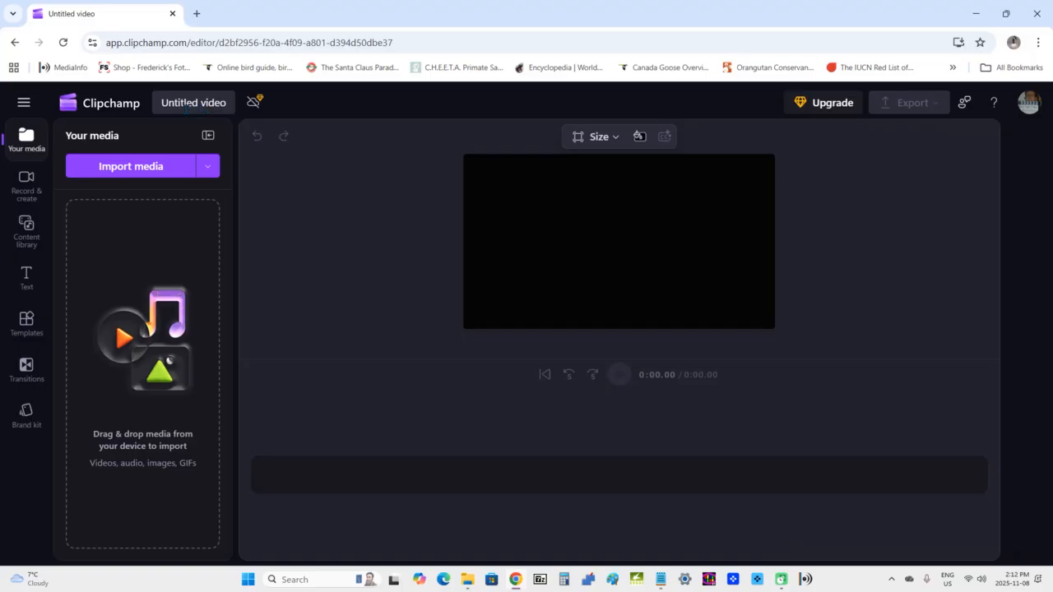
Name the video project "cross blur transition" and choose the Wide 16:9 size for it
{"action": "left_click", "coordinate": [189, 106]}
{"action": "key", "text": "BackSpace"}
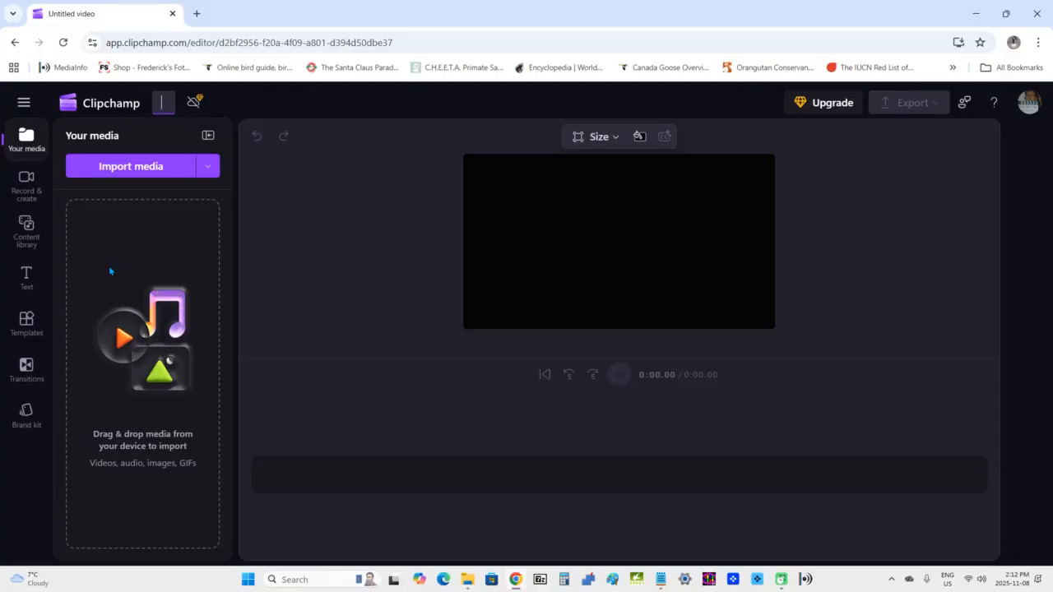
{"action": "type", "text": "cross blur"}
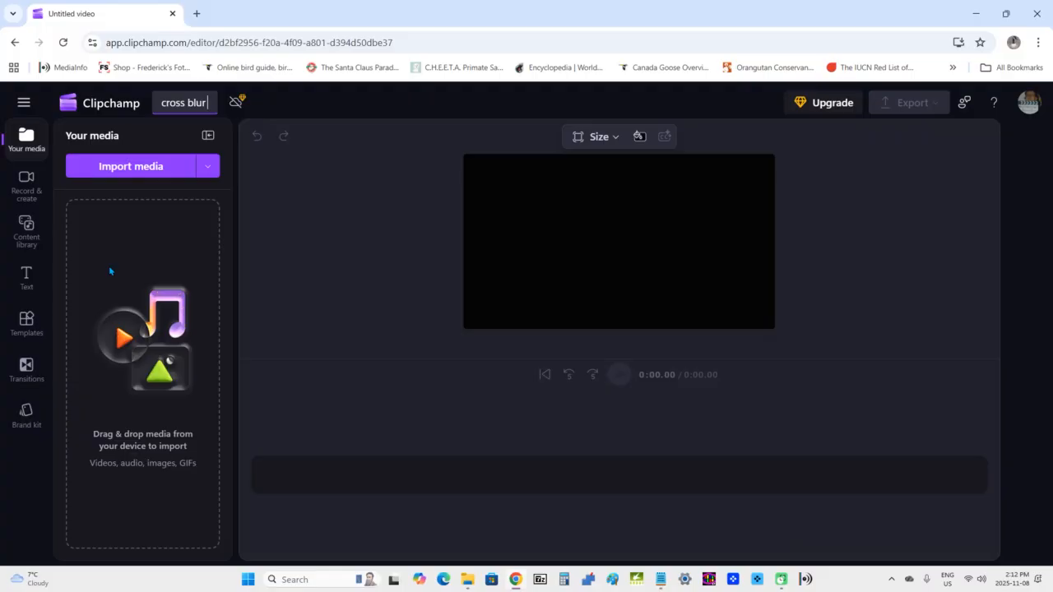
{"action": "type", "text": " trans"}
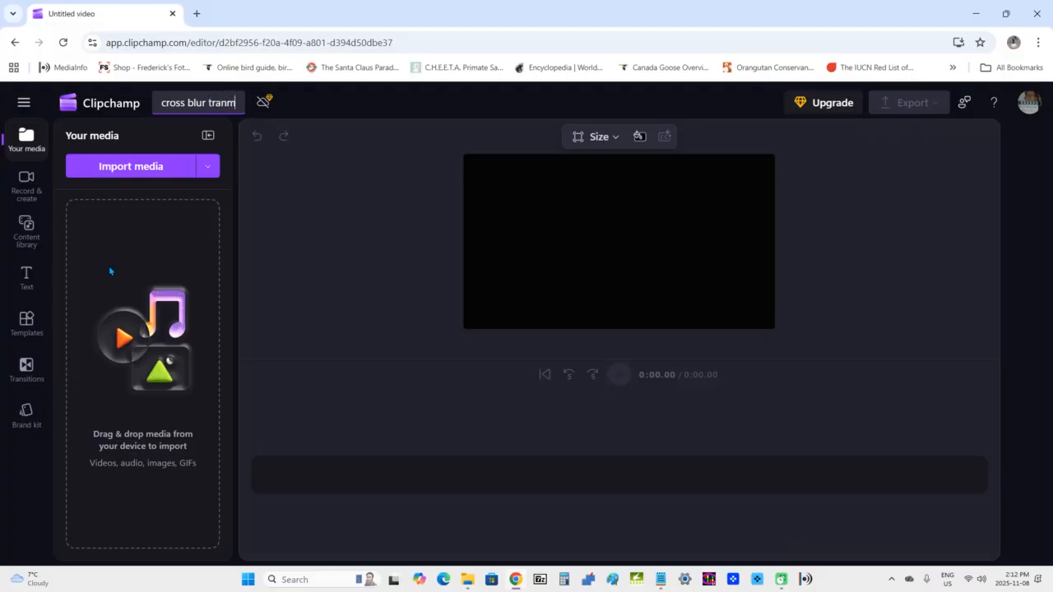
{"action": "type", "text": "ition"}
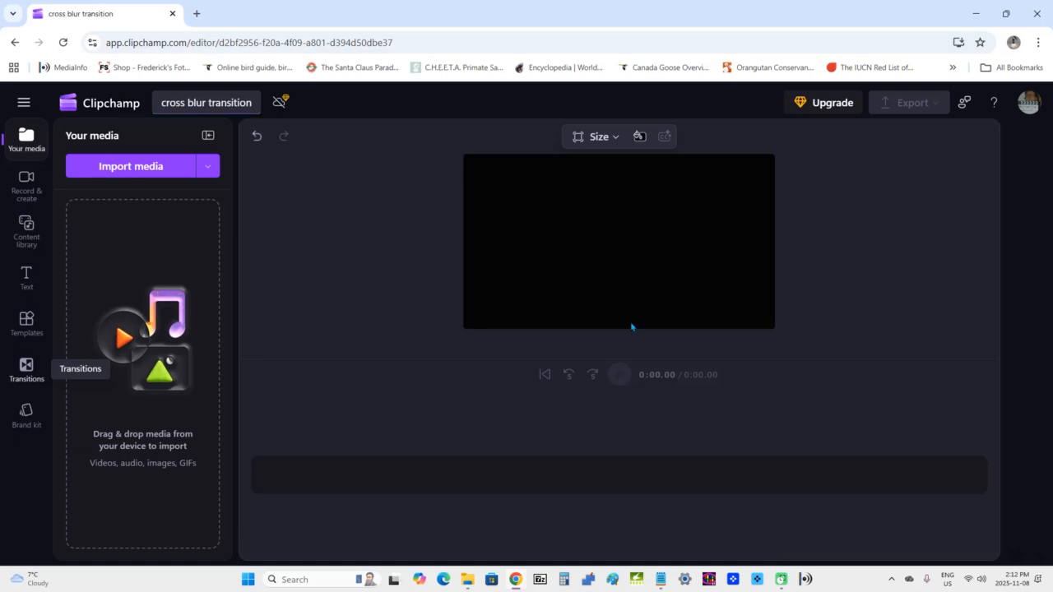
{"action": "left_click", "coordinate": [614, 141]}
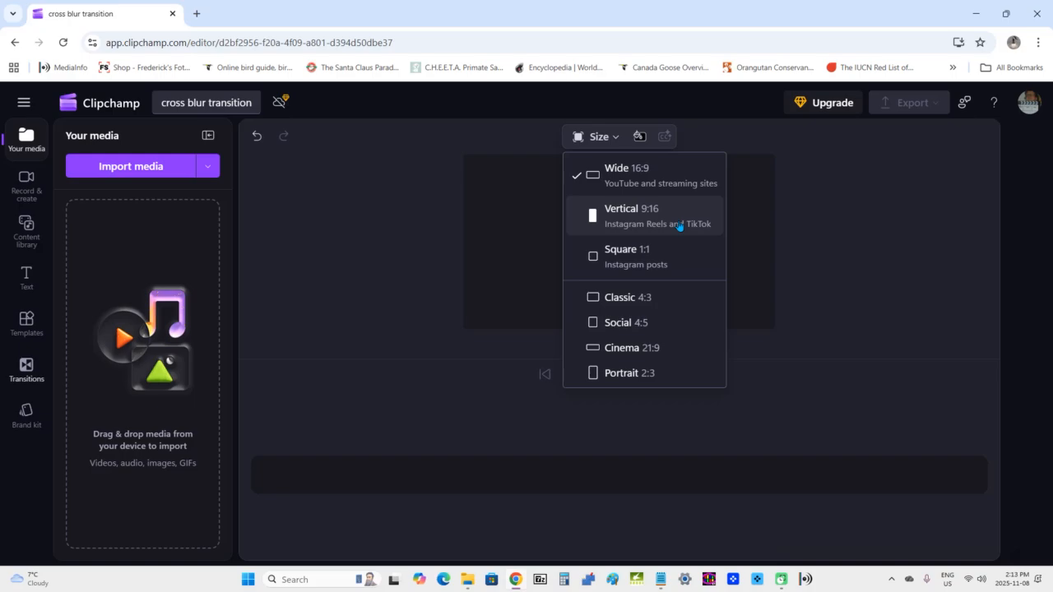
{"action": "left_click", "coordinate": [659, 181]}
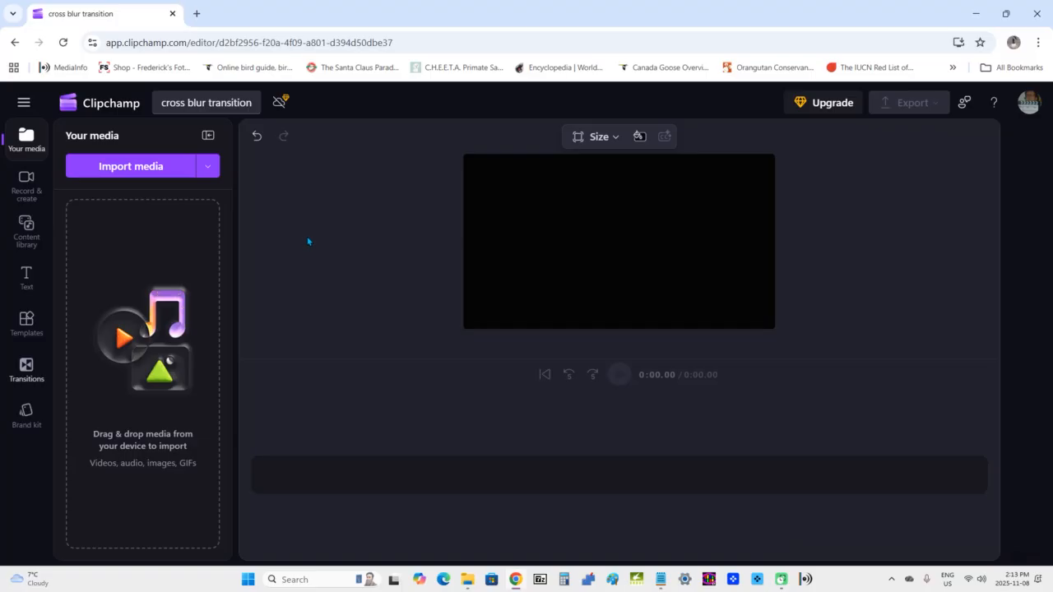
Import the clips S1120034 and S1120058 from the Desktop folder sample clips > clipchamp > cross blur transition
{"action": "left_click", "coordinate": [120, 168]}
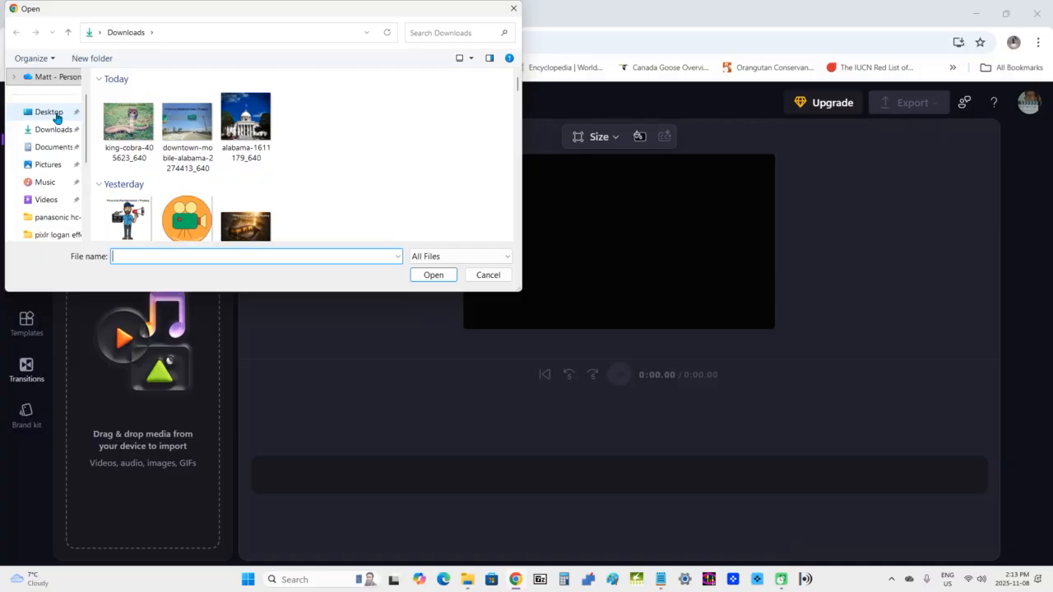
{"action": "left_click", "coordinate": [52, 113]}
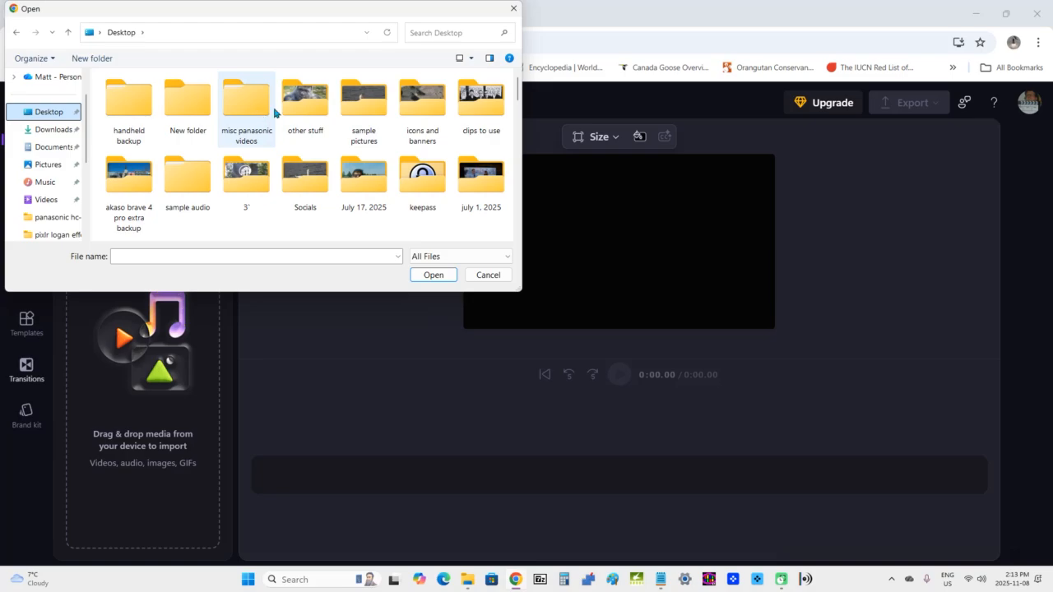
{"action": "scroll", "coordinate": [373, 116], "scroll_direction": "down", "scroll_amount": 1}
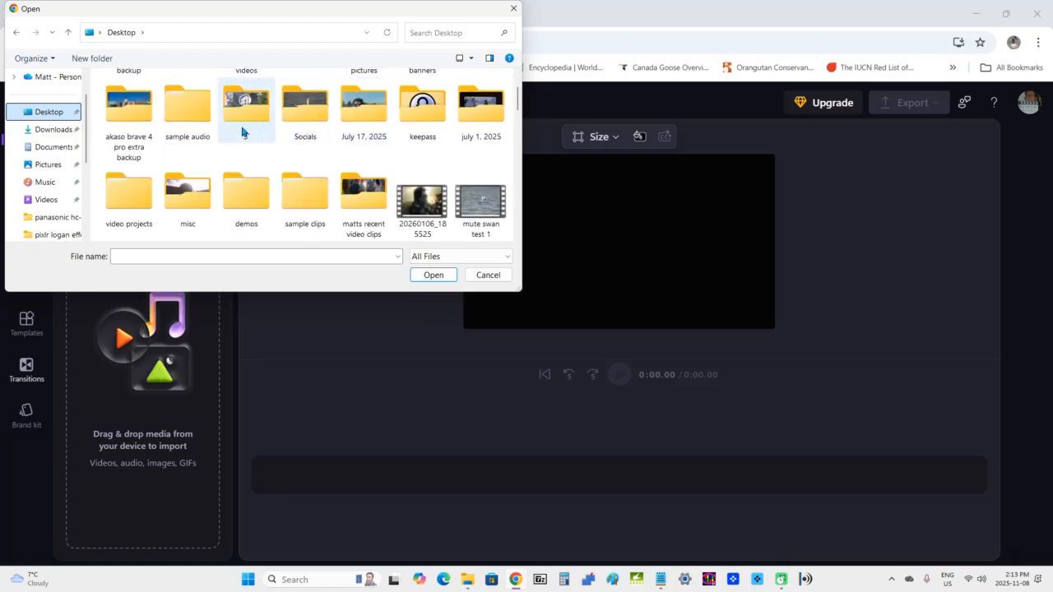
{"action": "double_click", "coordinate": [302, 202]}
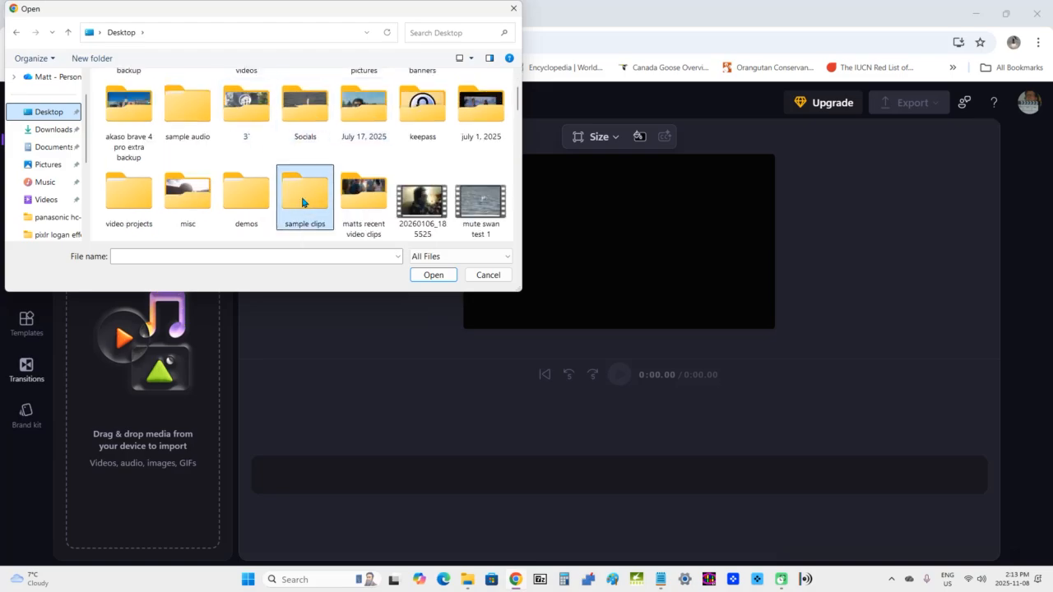
{"action": "left_click", "coordinate": [142, 97]}
{"action": "double_click", "coordinate": [142, 97]}
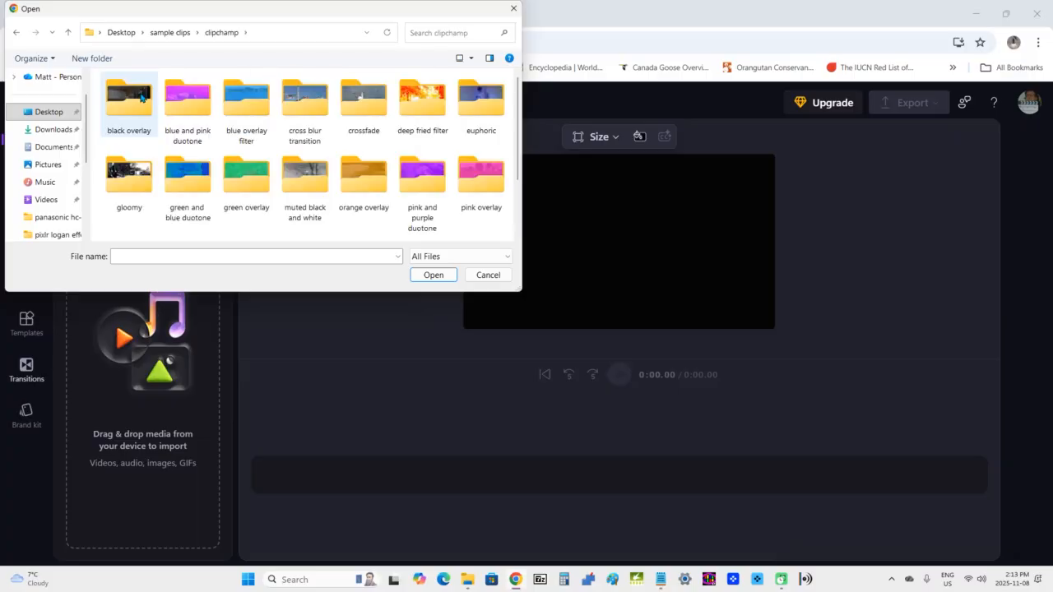
{"action": "double_click", "coordinate": [310, 106]}
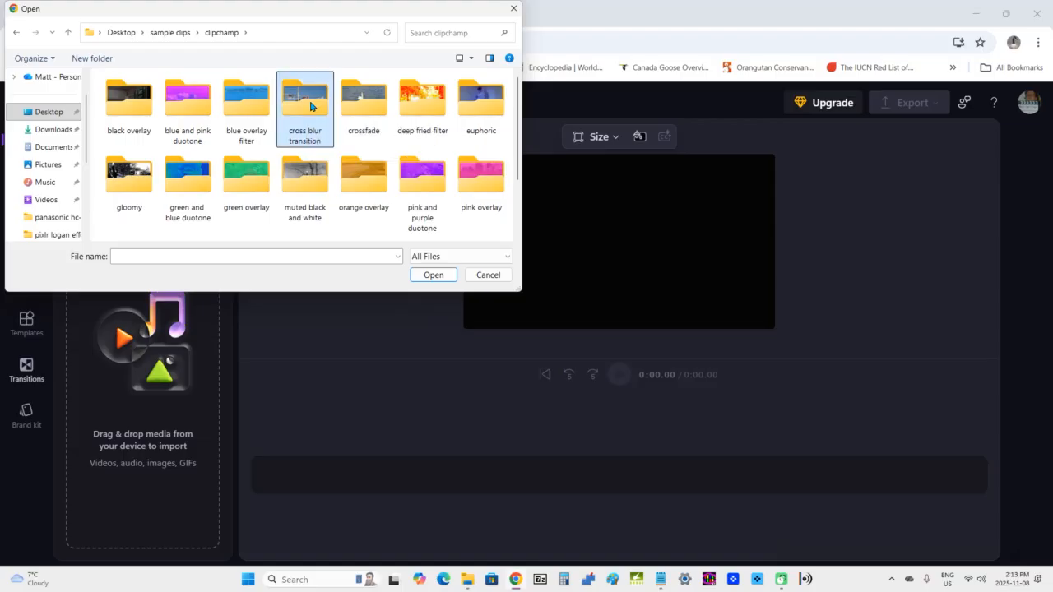
{"action": "left_click", "coordinate": [111, 99]}
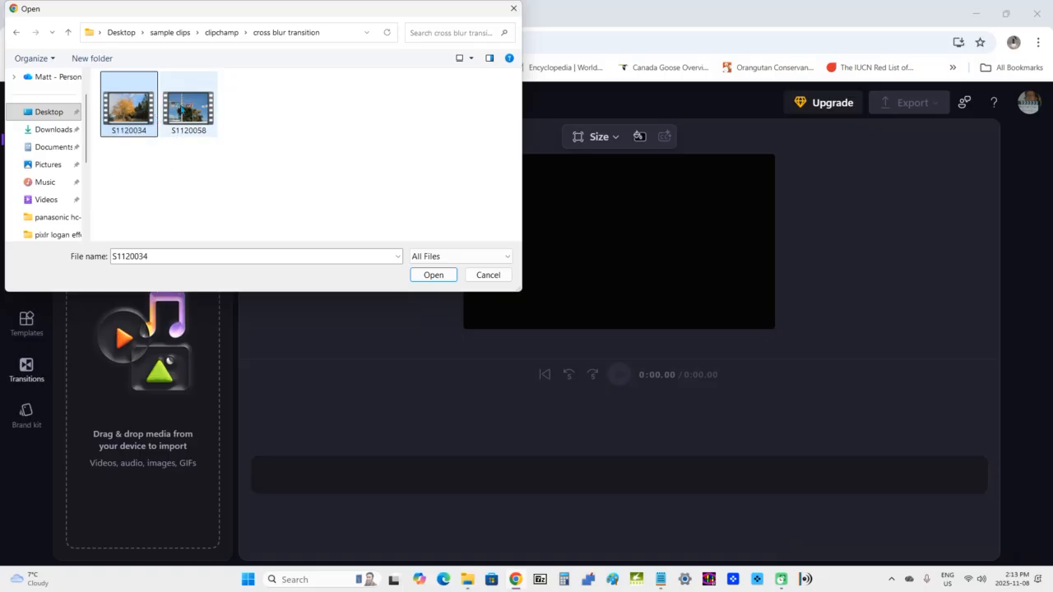
{"action": "left_click", "coordinate": [194, 107], "text": "ctrl"}
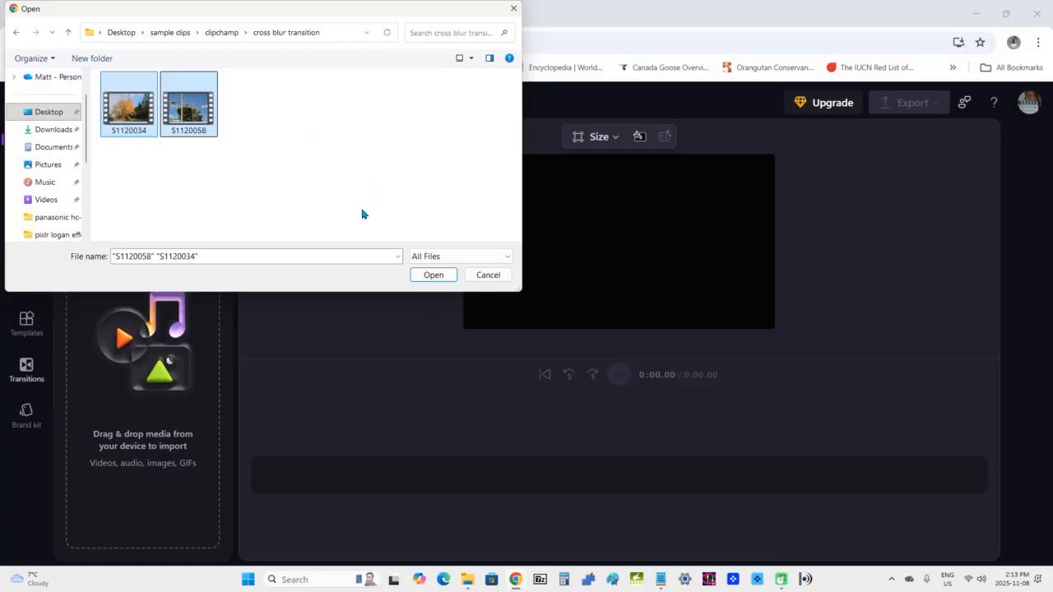
{"action": "left_click", "coordinate": [431, 280]}
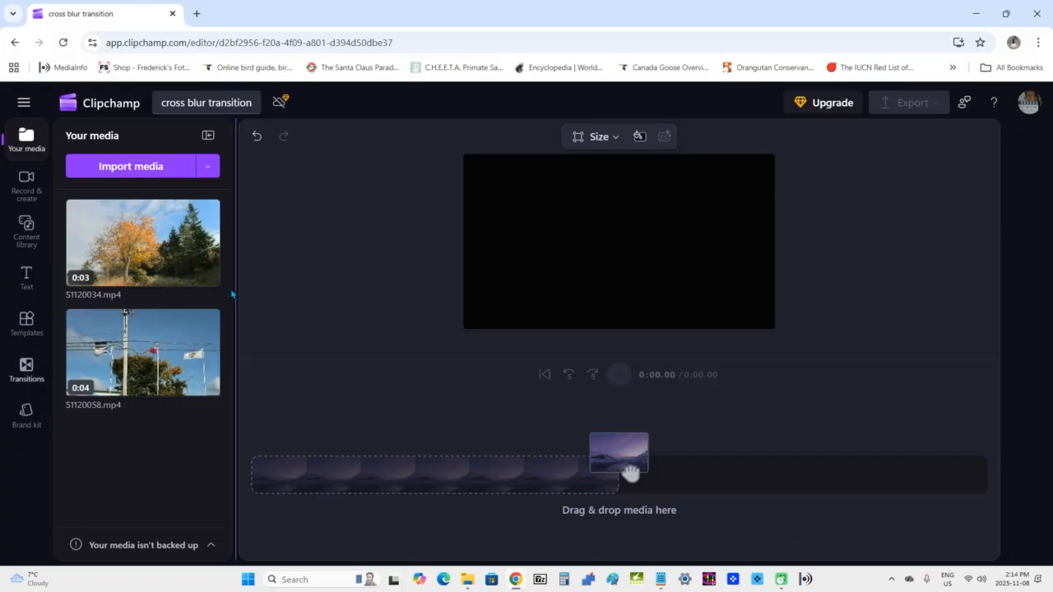
Add S1120034.mp4 to the timeline, followed by S1120058.mp4 directly after it
{"action": "mouse_move", "coordinate": [150, 231]}
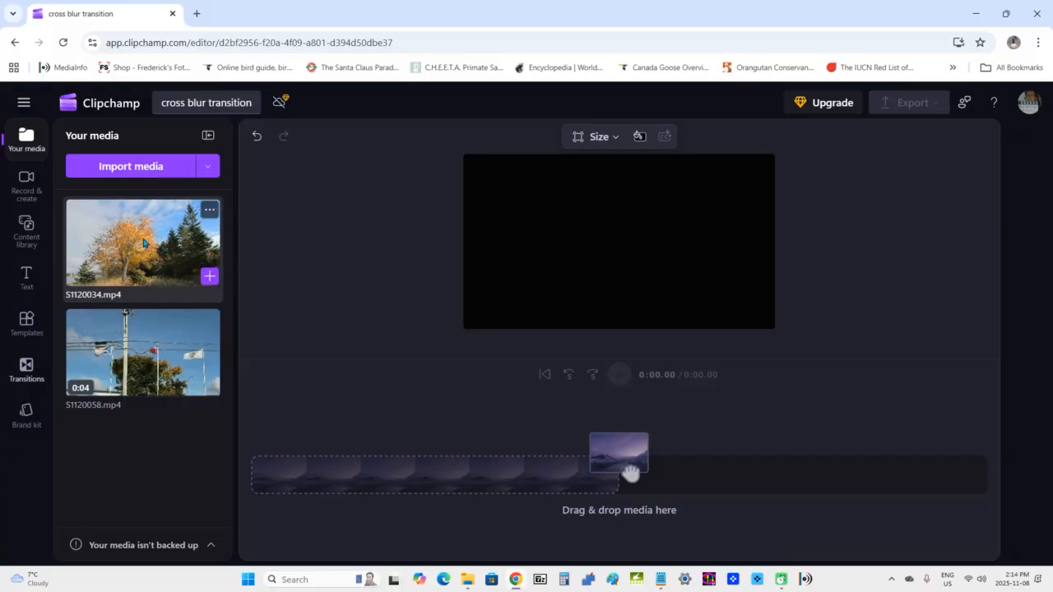
{"action": "left_click", "coordinate": [209, 279]}
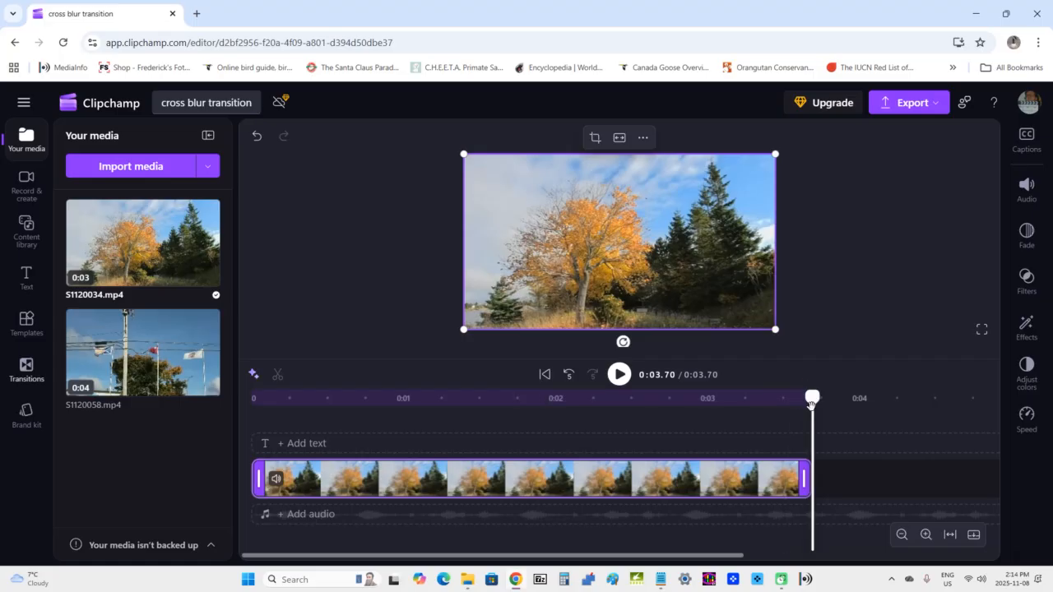
{"action": "mouse_move", "coordinate": [811, 401]}
{"action": "left_mouse_down"}
{"action": "mouse_move", "coordinate": [796, 400]}
{"action": "mouse_move", "coordinate": [812, 399]}
{"action": "left_mouse_up"}
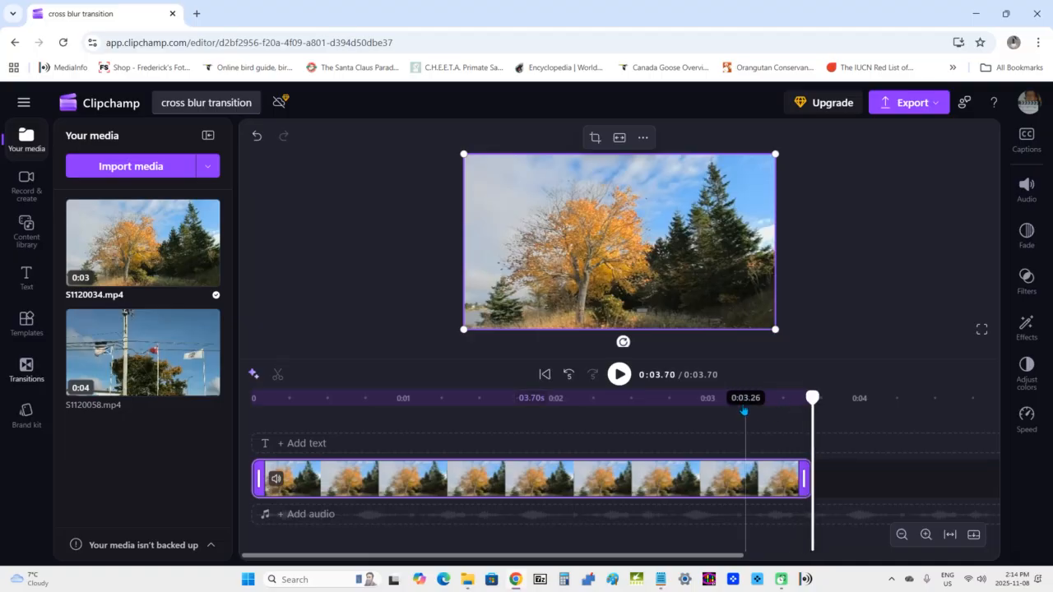
{"action": "mouse_move", "coordinate": [200, 345]}
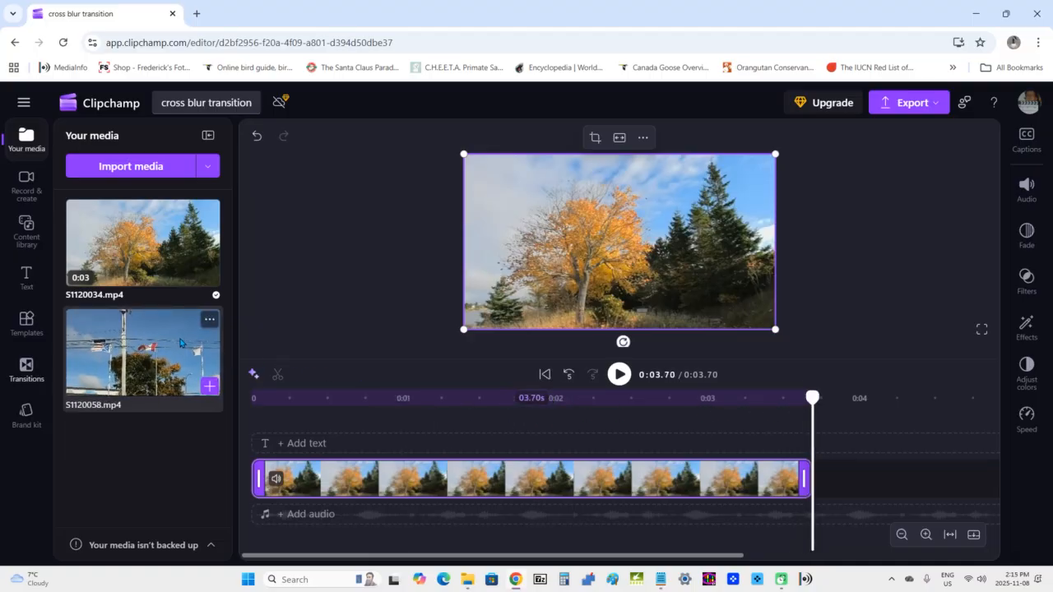
{"action": "left_click", "coordinate": [210, 388]}
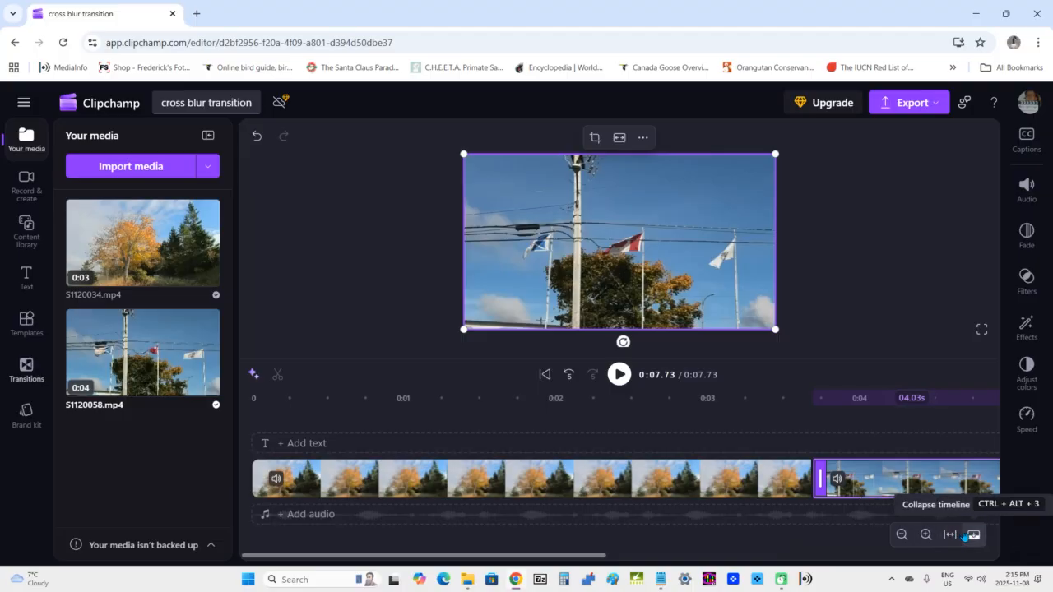
Fit both clips in the timeline view and play the sequence from the start to preview the cut between them
{"action": "left_click", "coordinate": [901, 536]}
{"action": "left_click", "coordinate": [901, 535]}
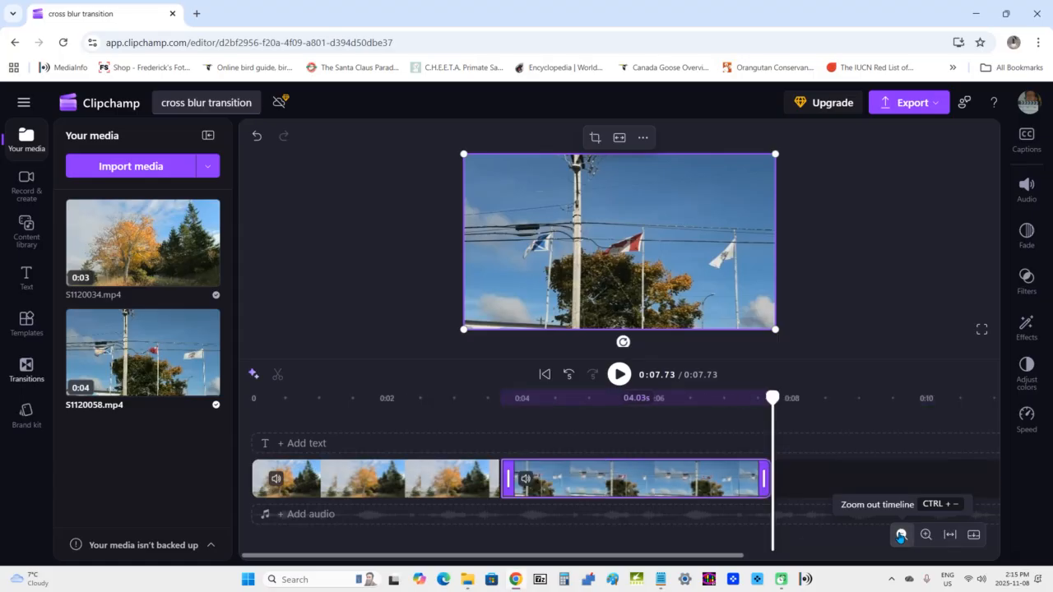
{"action": "left_click", "coordinate": [901, 535]}
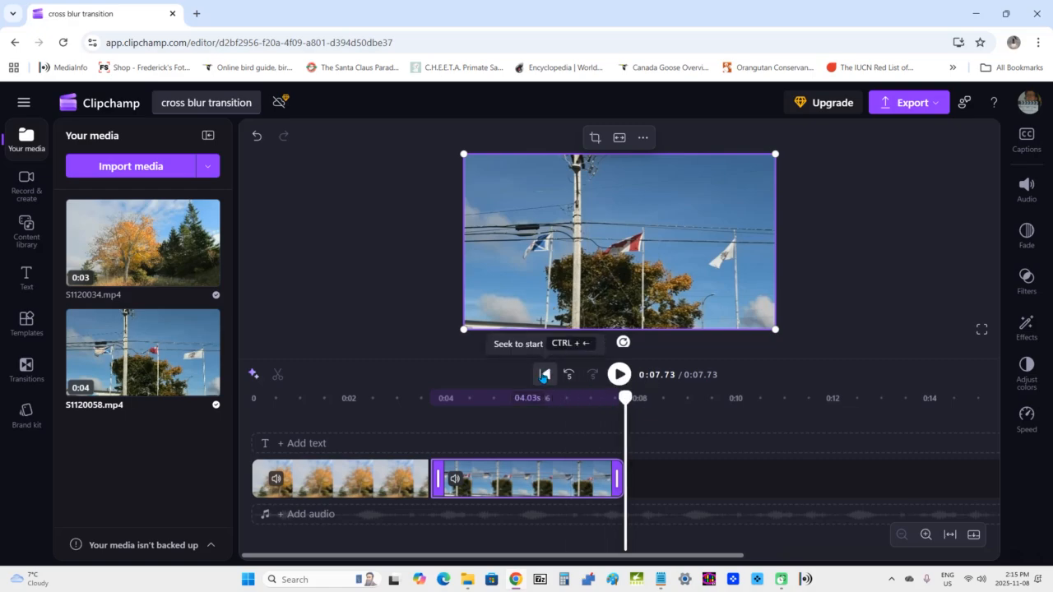
{"action": "left_click", "coordinate": [544, 374]}
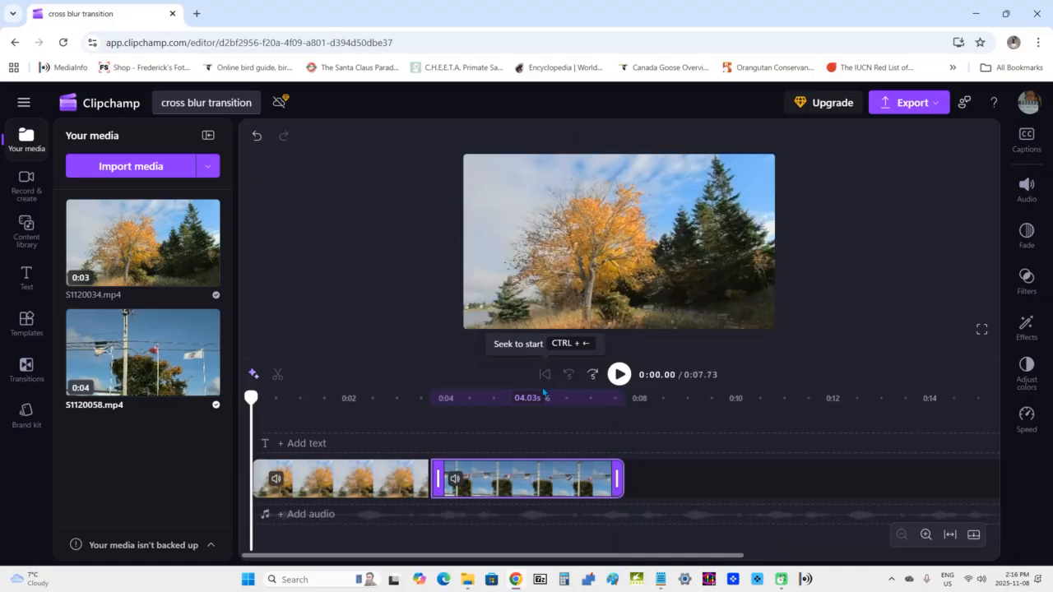
{"action": "left_click", "coordinate": [618, 374]}
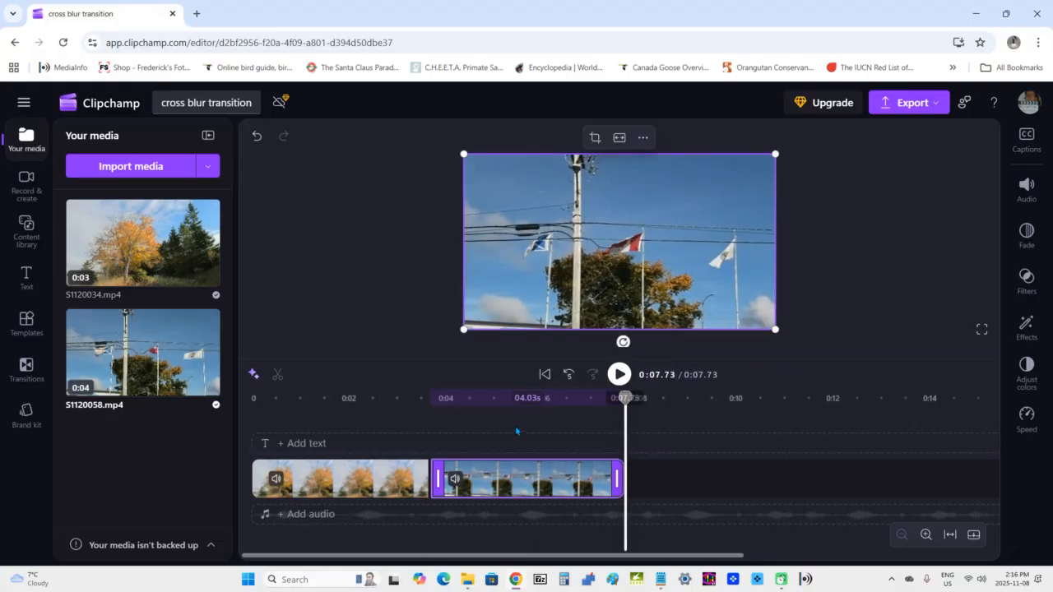
Add a Cross blur transition between S1120034.mp4 and S1120058.mp4 on the timeline
{"action": "left_click", "coordinate": [26, 366]}
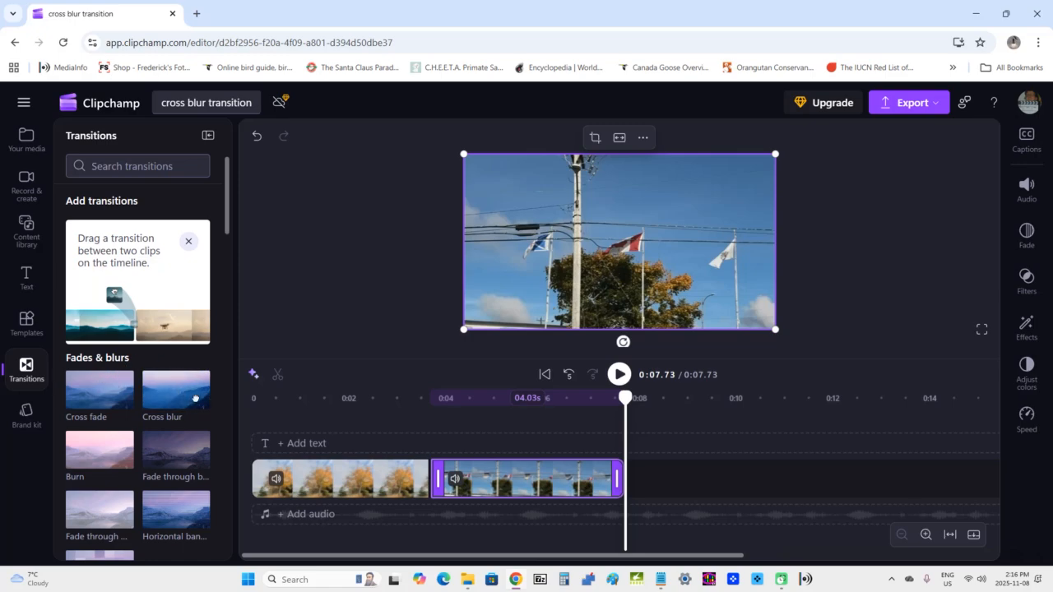
{"action": "left_click_drag", "start_coordinate": [173, 393], "coordinate": [435, 489]}
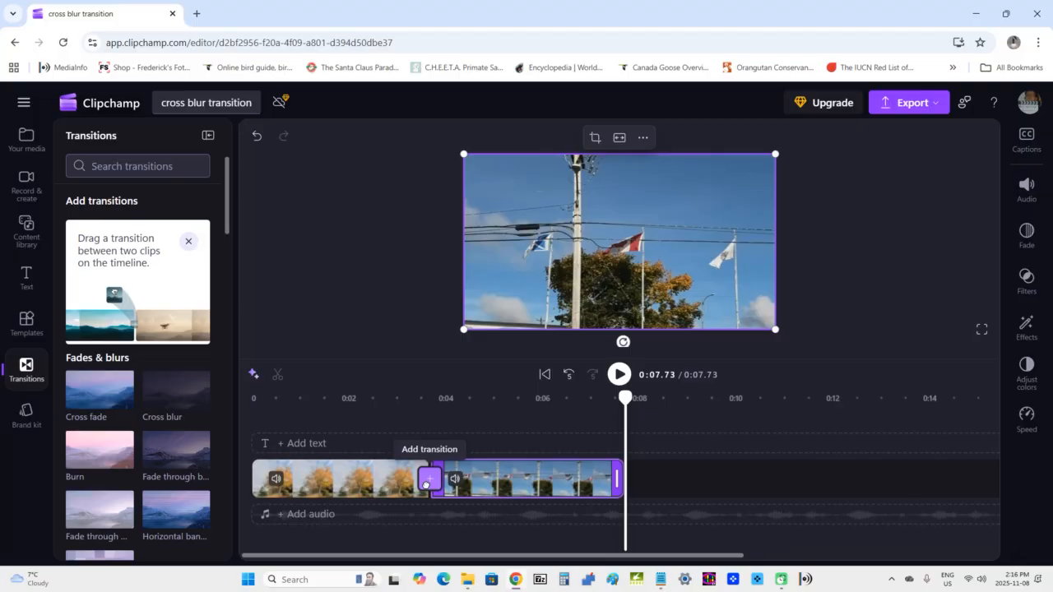
{"action": "left_click", "coordinate": [427, 481]}
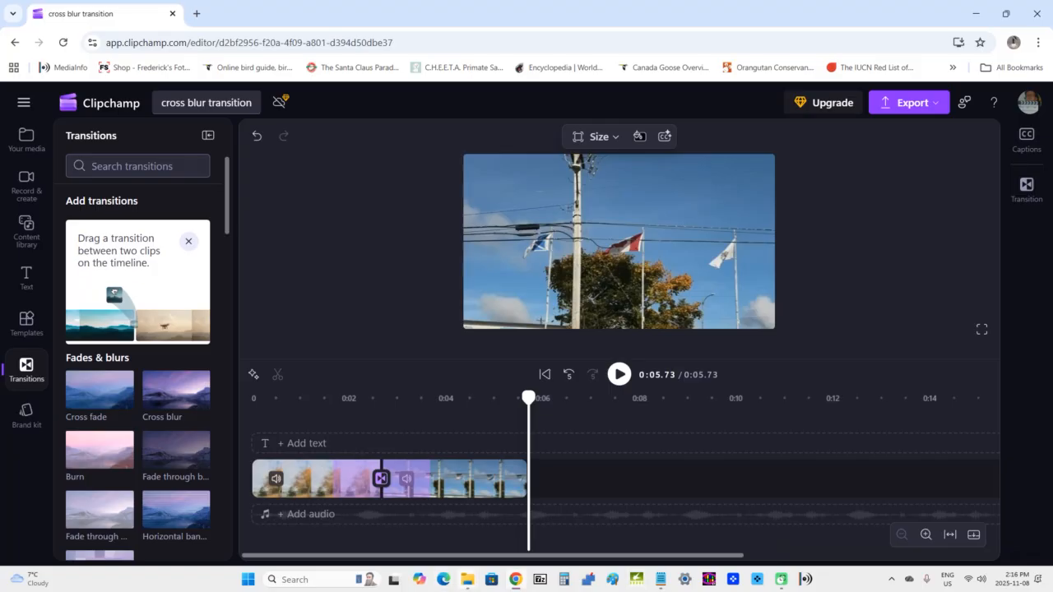
{"action": "mouse_move", "coordinate": [466, 579]}
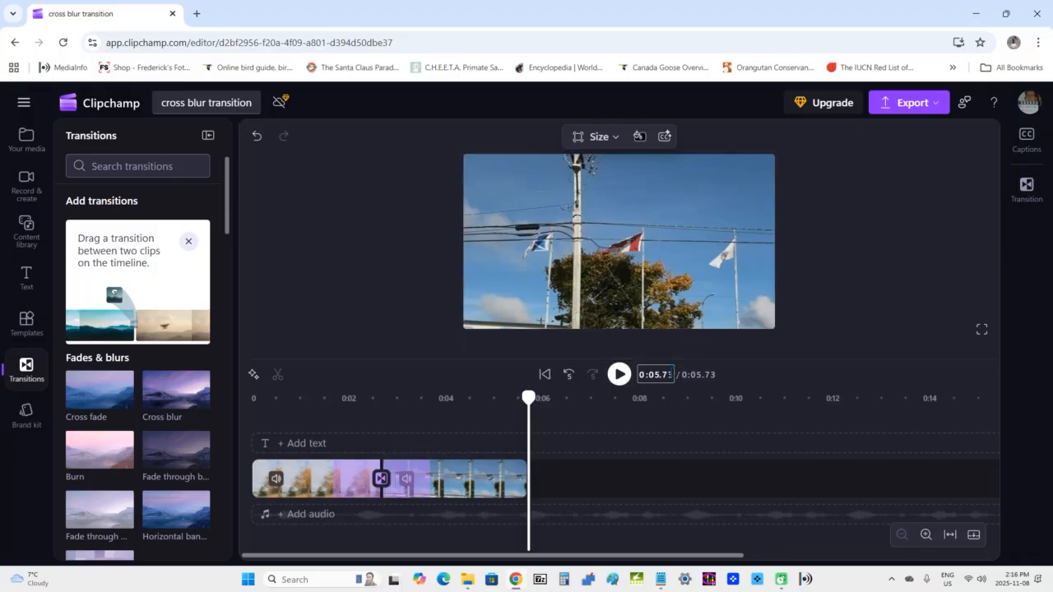
Export the finished video as an MP4 at 720p quality
{"action": "left_click", "coordinate": [912, 105]}
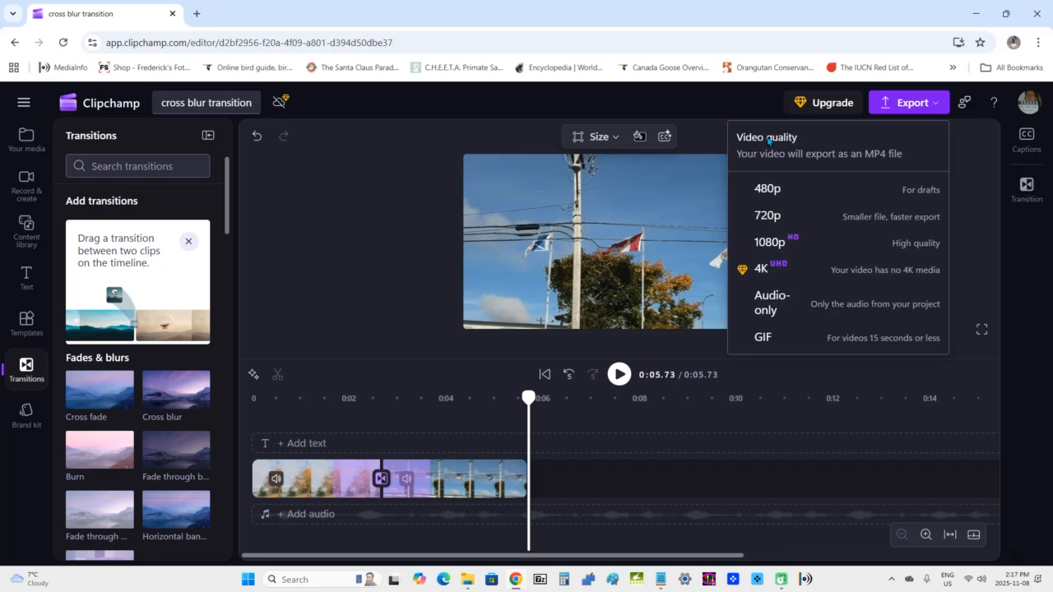
{"action": "left_click", "coordinate": [766, 189]}
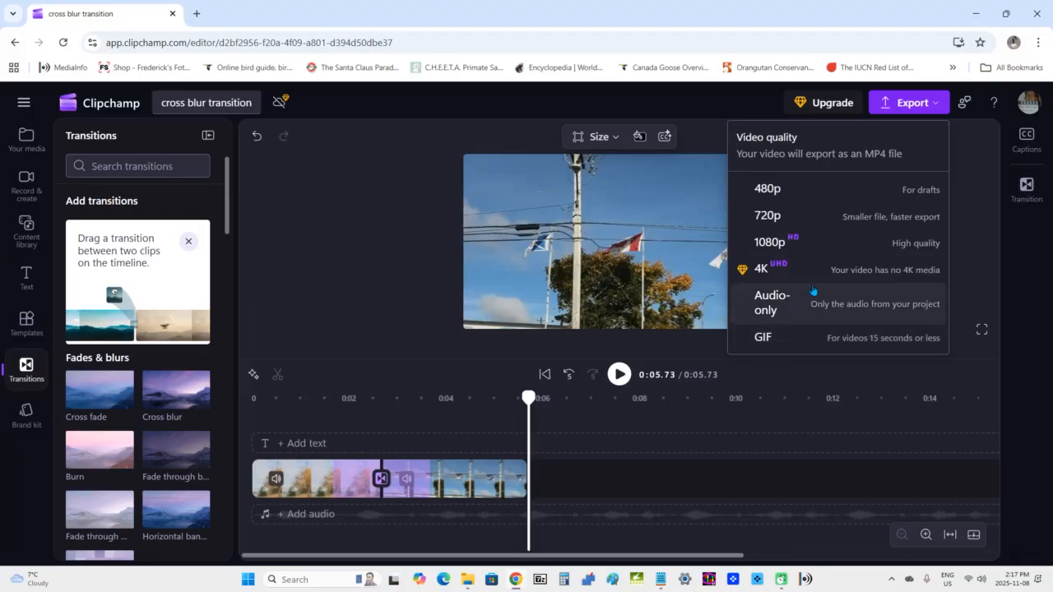
{"action": "left_click", "coordinate": [819, 216]}
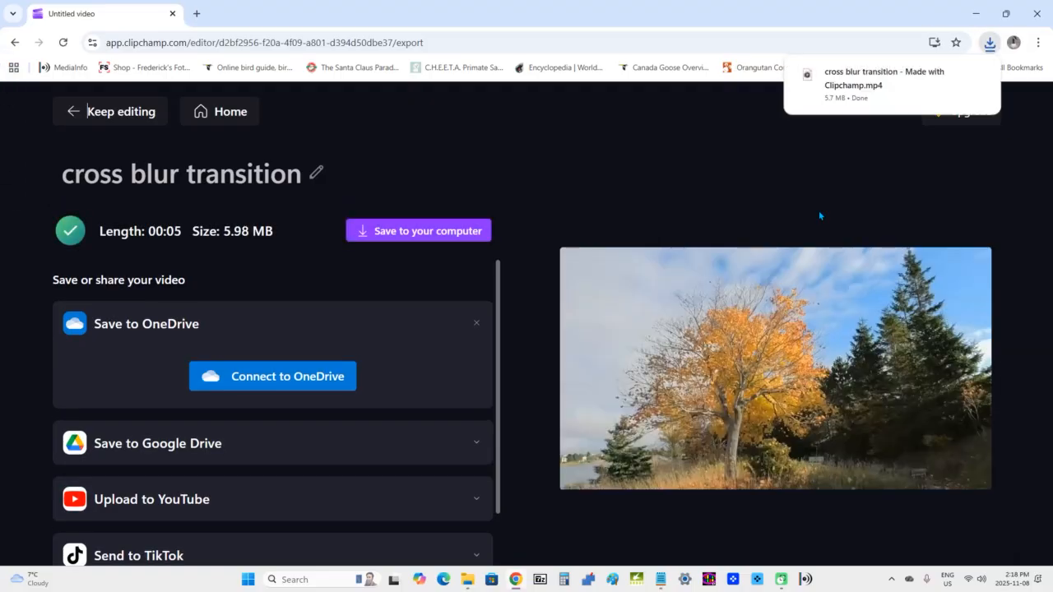
Save the exported video to the computer as "cross blur transition - Made with Clipchamp" in sample clips > clipchamp > cross blur transition
{"action": "mouse_move", "coordinate": [830, 78]}
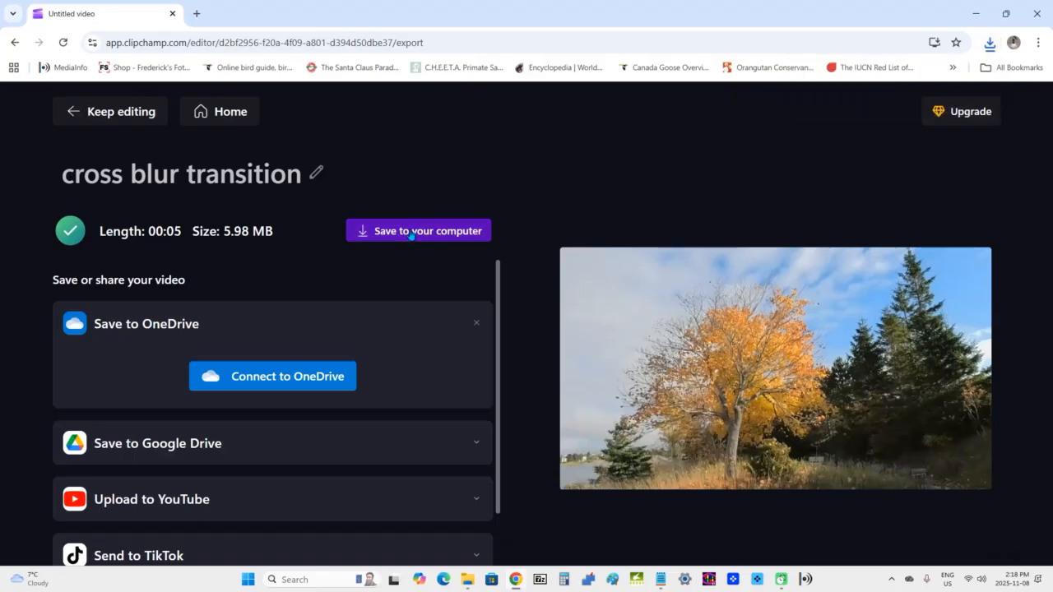
{"action": "left_click", "coordinate": [411, 234]}
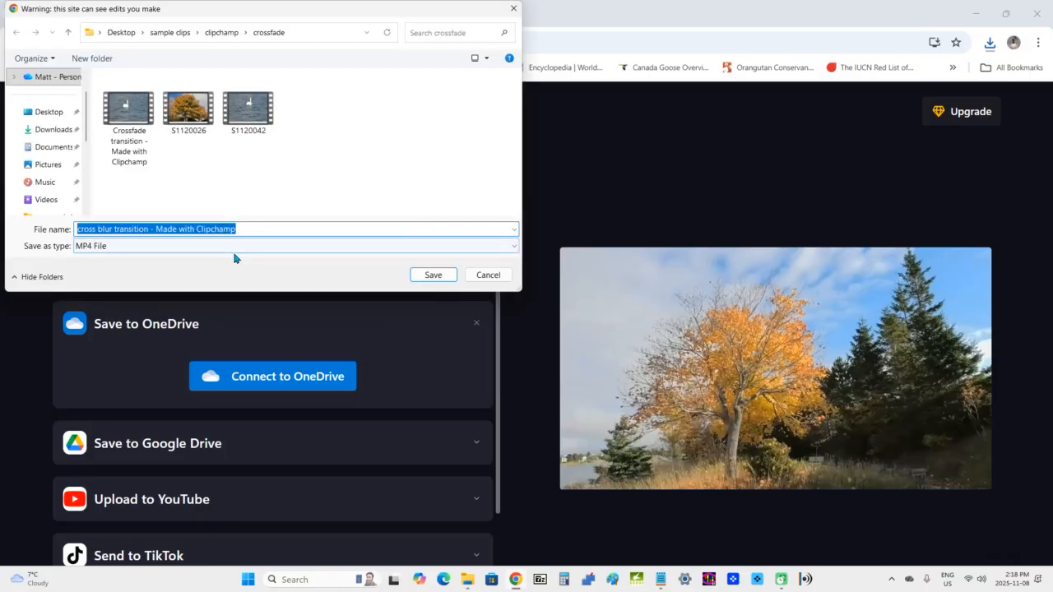
{"action": "left_click", "coordinate": [221, 35]}
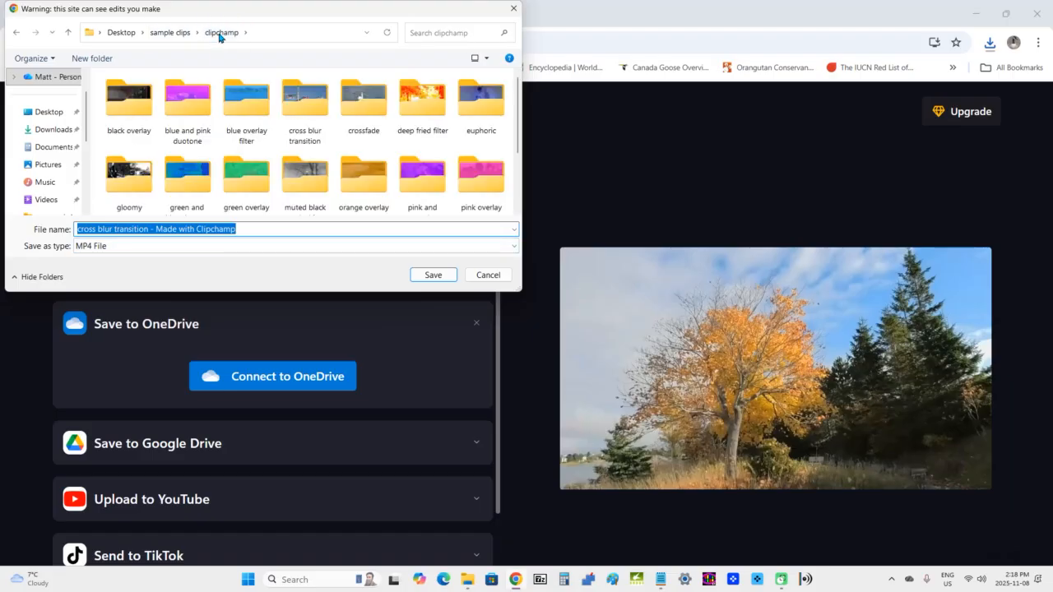
{"action": "double_click", "coordinate": [313, 107]}
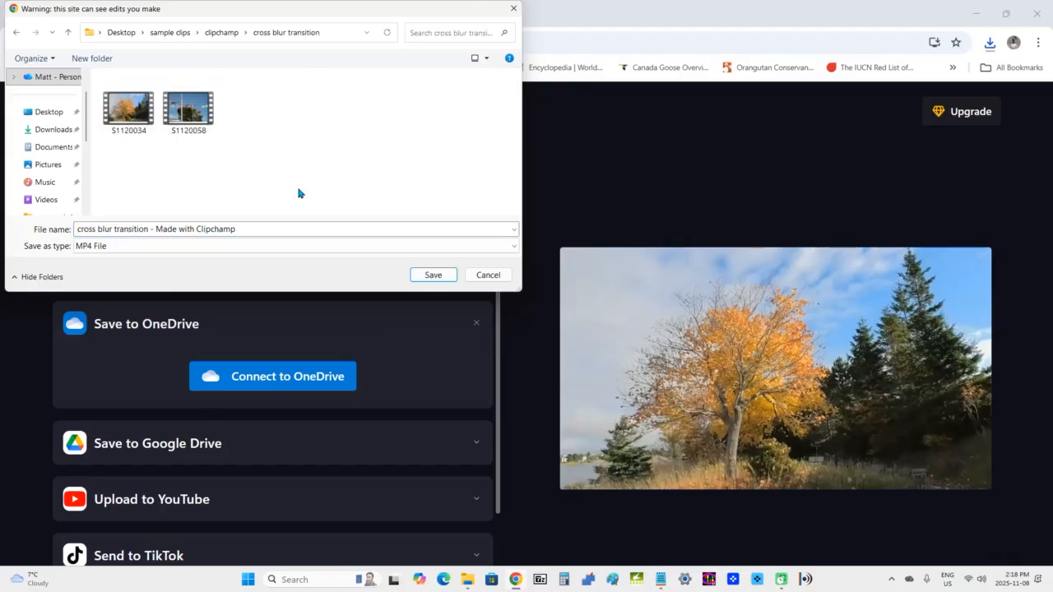
{"action": "left_click", "coordinate": [433, 275]}
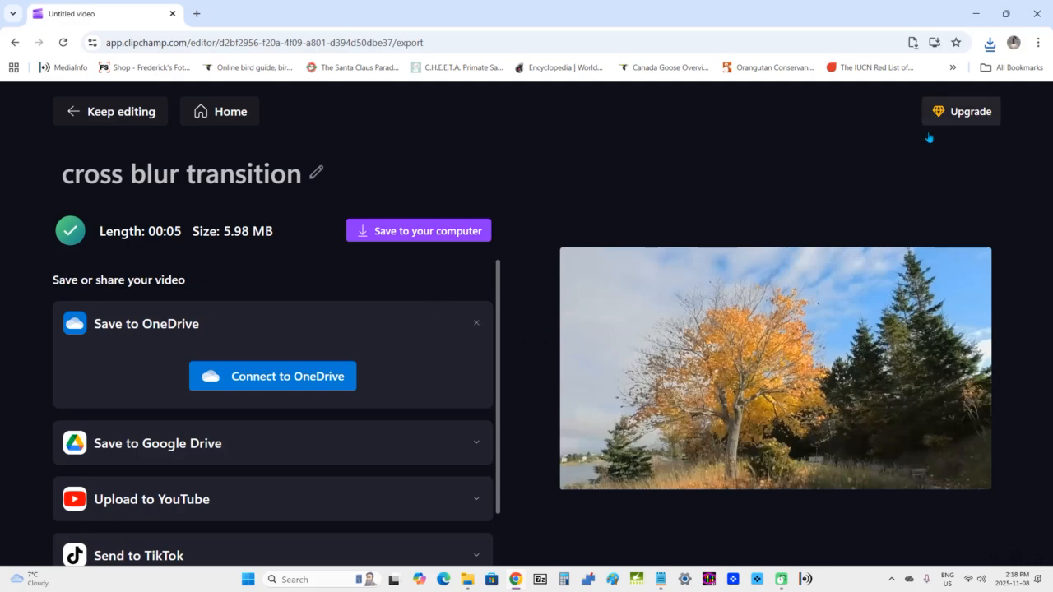
Play the exported video from the desktop folder sample clips > clipchamp > cross blur transition, and close the player and the folder
{"action": "left_click", "coordinate": [974, 13]}
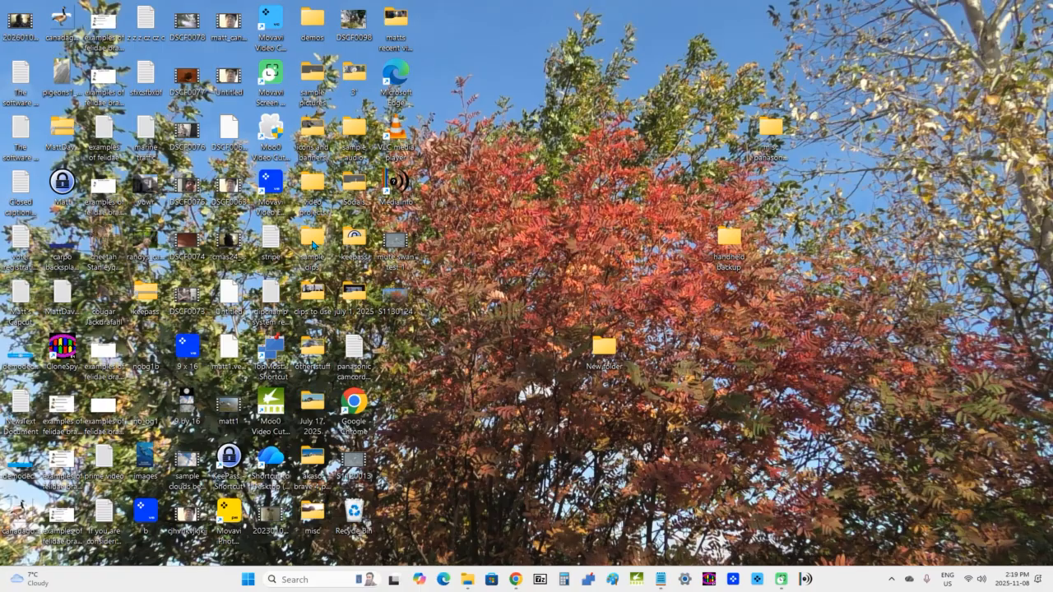
{"action": "double_click", "coordinate": [313, 244]}
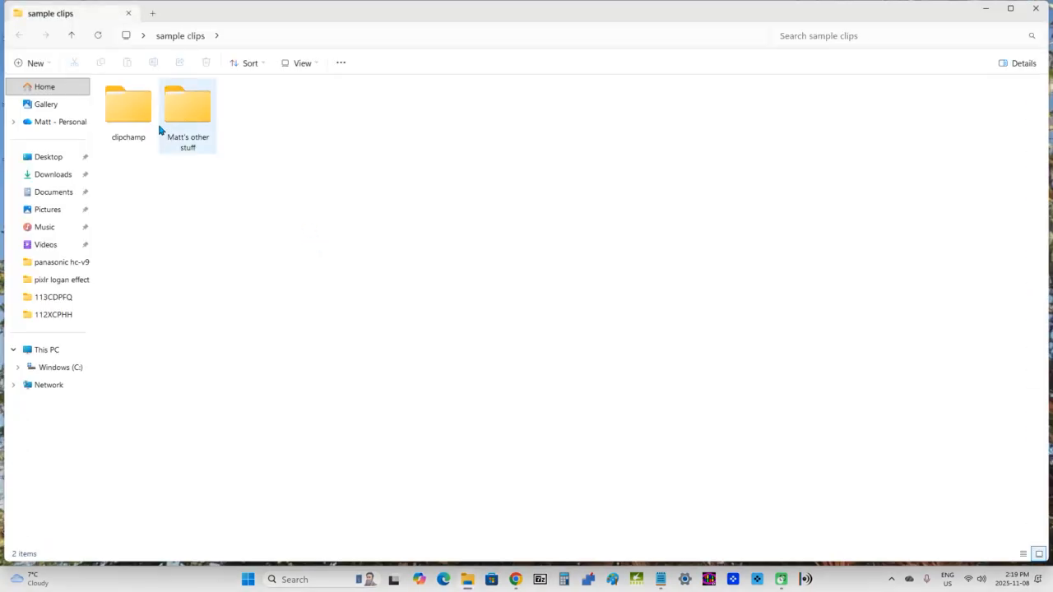
{"action": "double_click", "coordinate": [144, 125]}
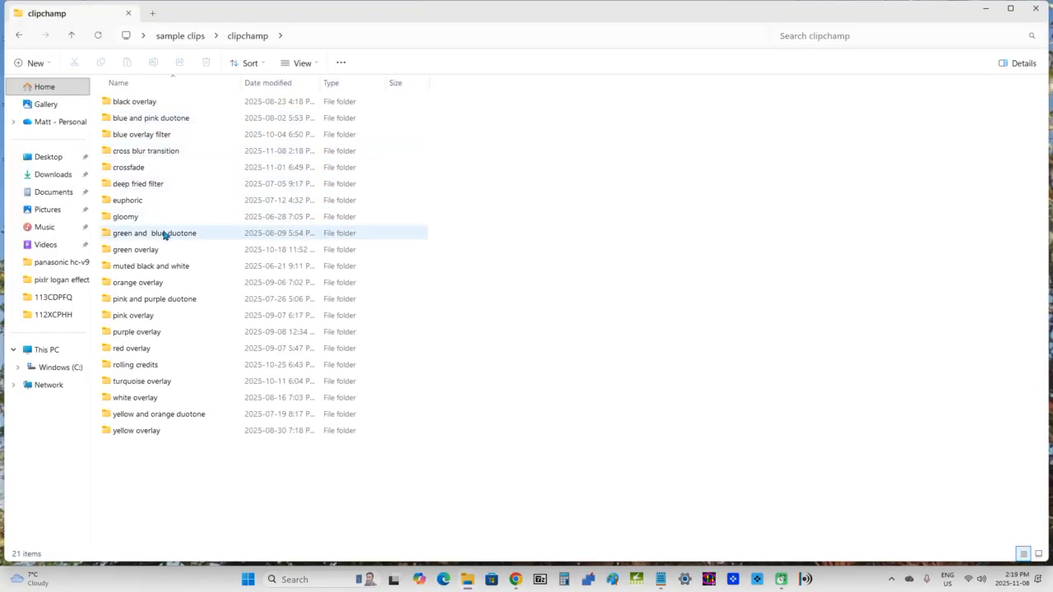
{"action": "double_click", "coordinate": [164, 154]}
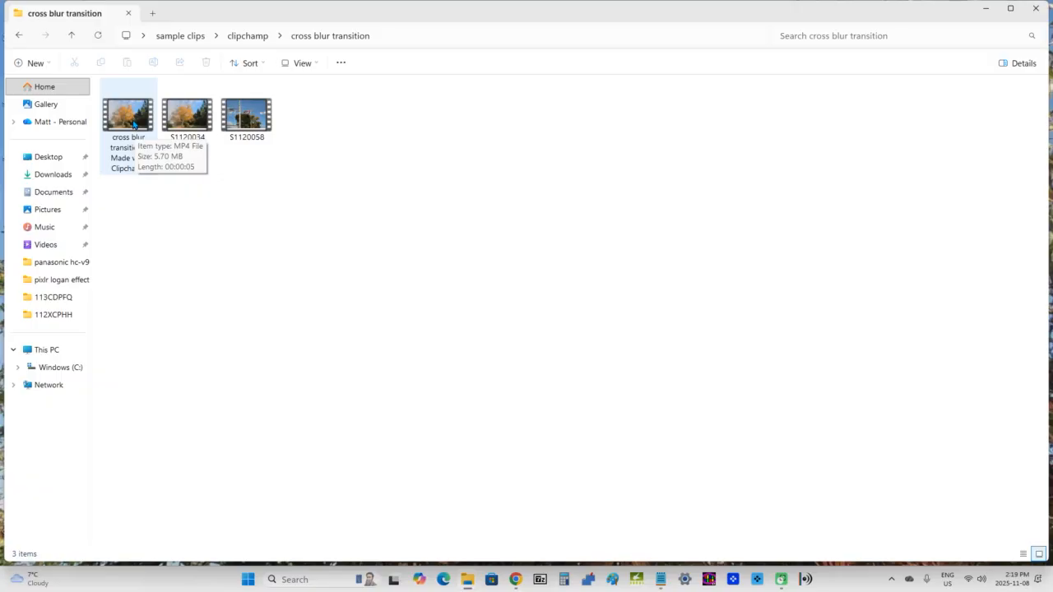
{"action": "double_click", "coordinate": [133, 124]}
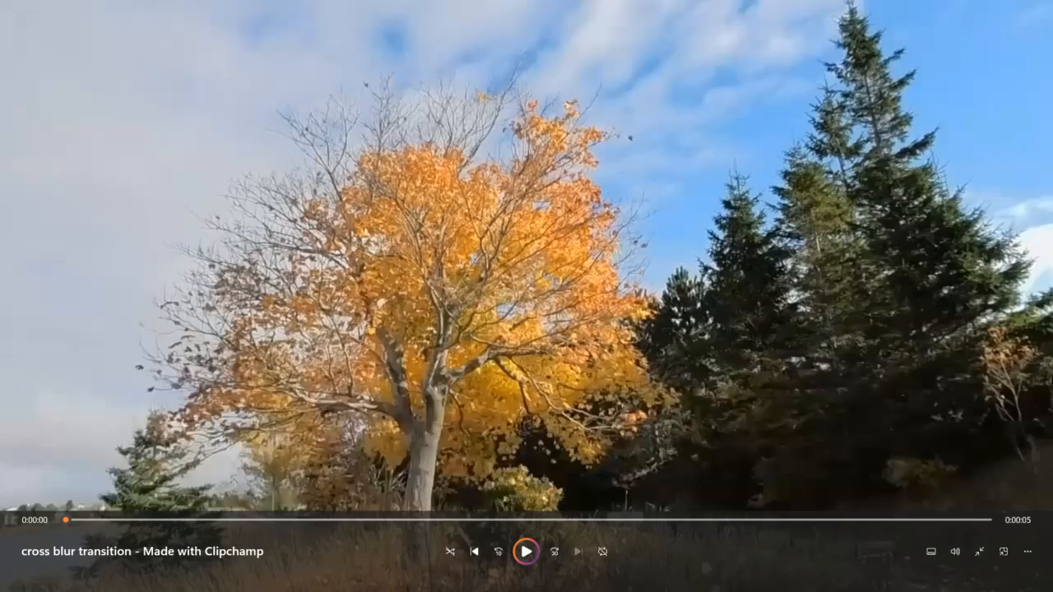
{"action": "mouse_move", "coordinate": [1048, 5]}
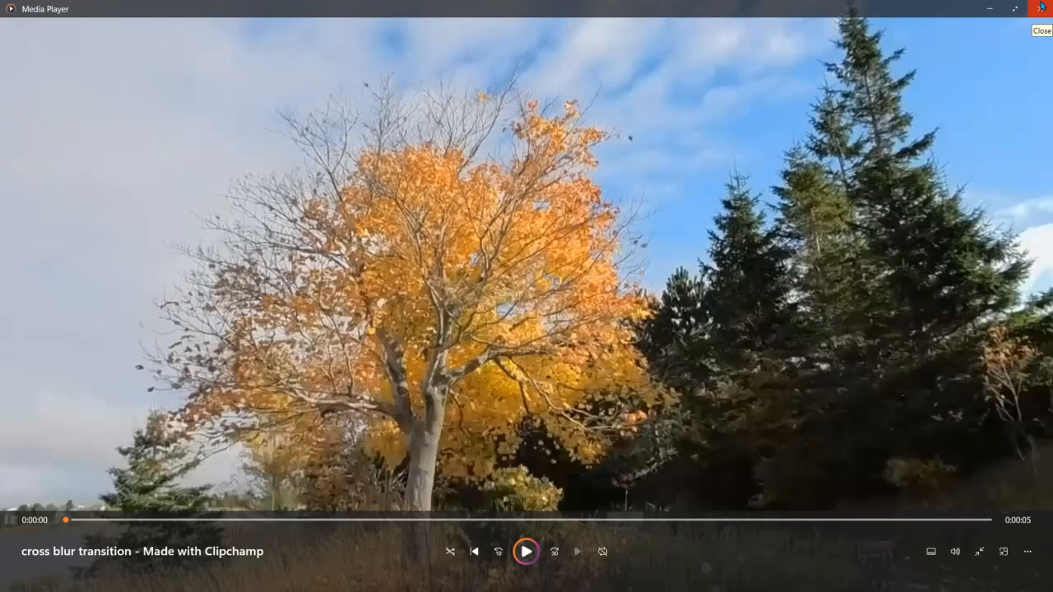
{"action": "left_click", "coordinate": [1043, 5]}
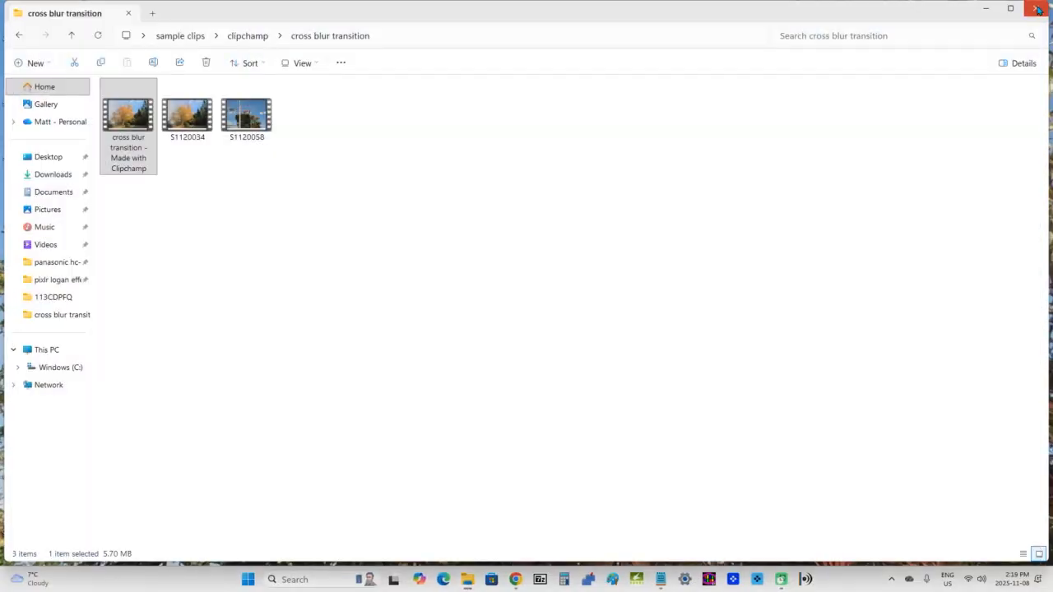
{"action": "left_click", "coordinate": [1037, 8]}
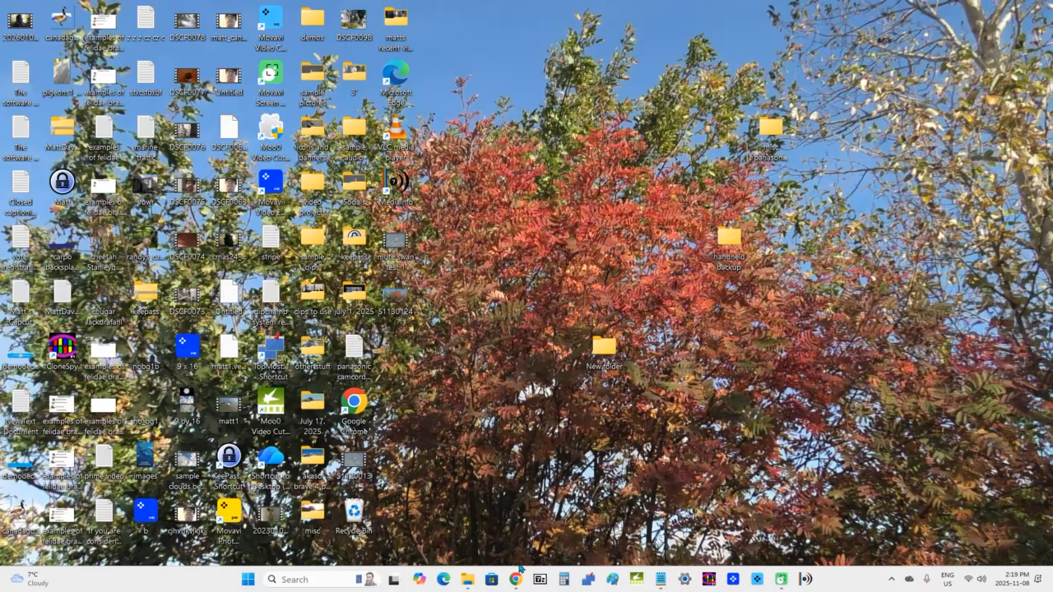
Switch back to Clipchamp in Chrome and return from the export page to editing the project
{"action": "mouse_move", "coordinate": [513, 582]}
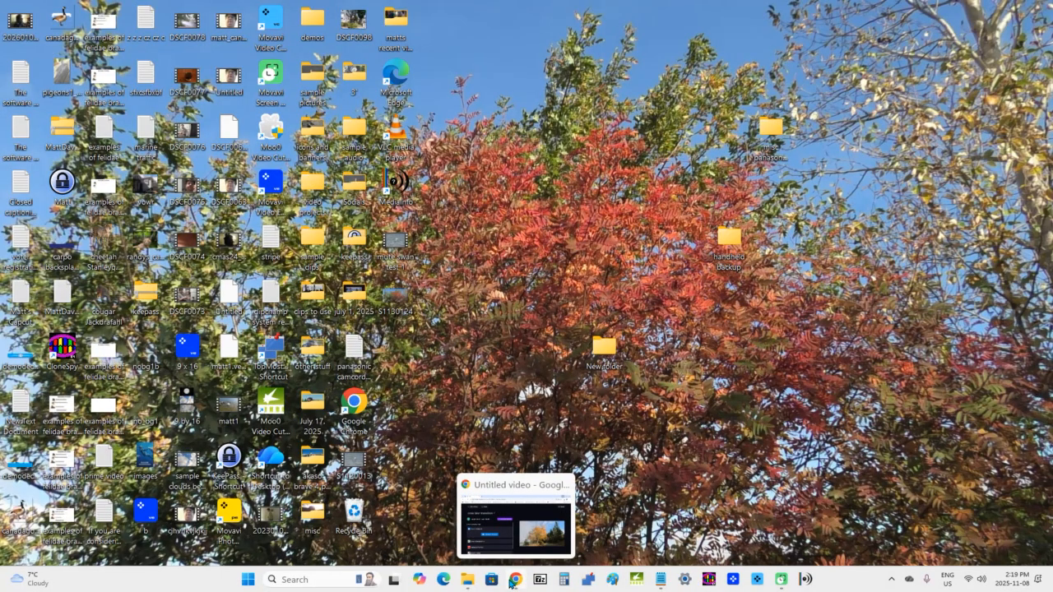
{"action": "left_click", "coordinate": [512, 581]}
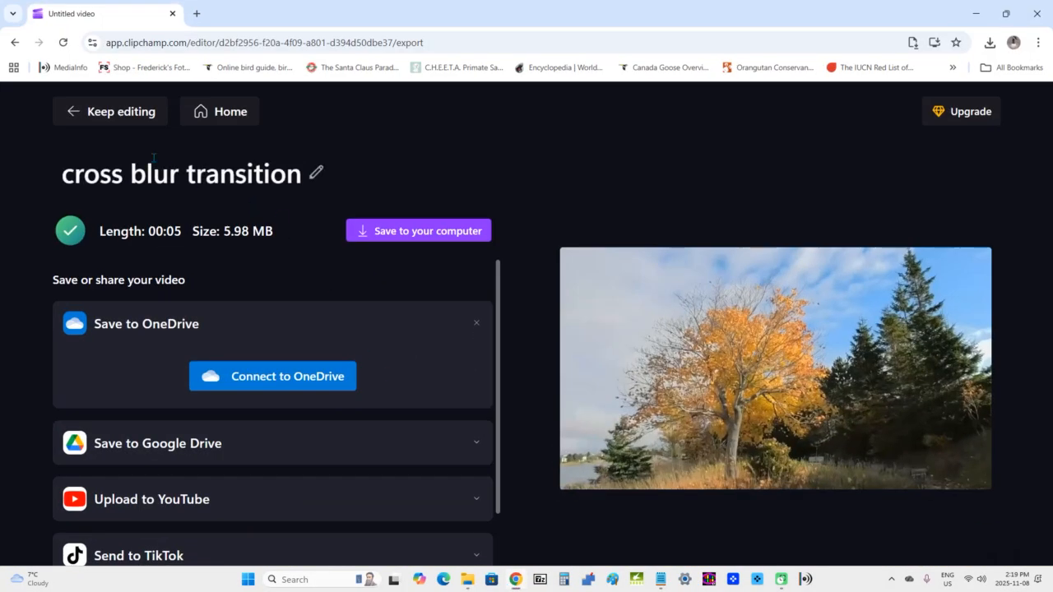
{"action": "left_click", "coordinate": [110, 121]}
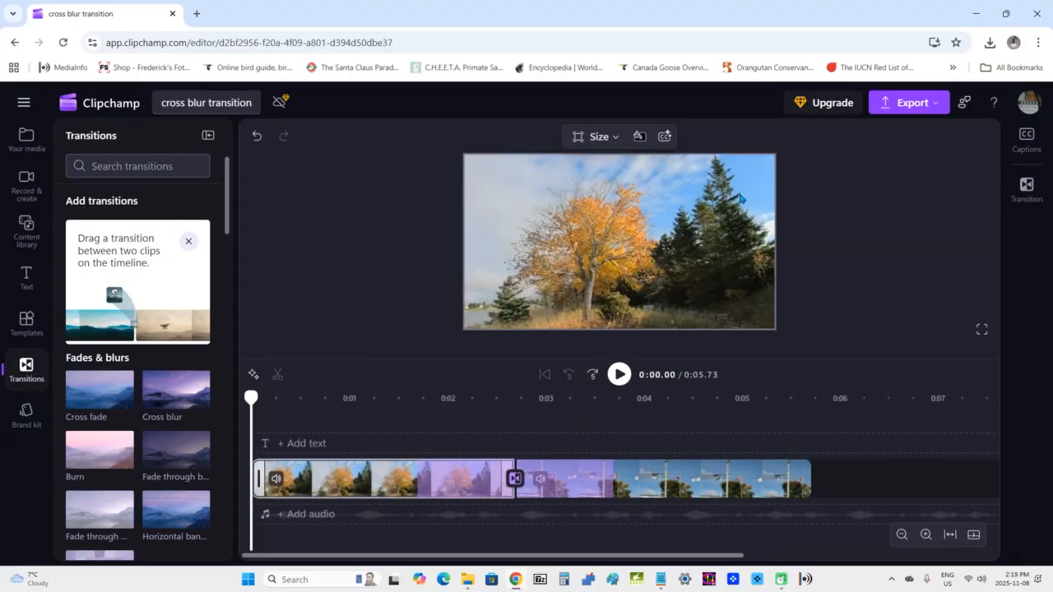
{"action": "left_click", "coordinate": [449, 247]}
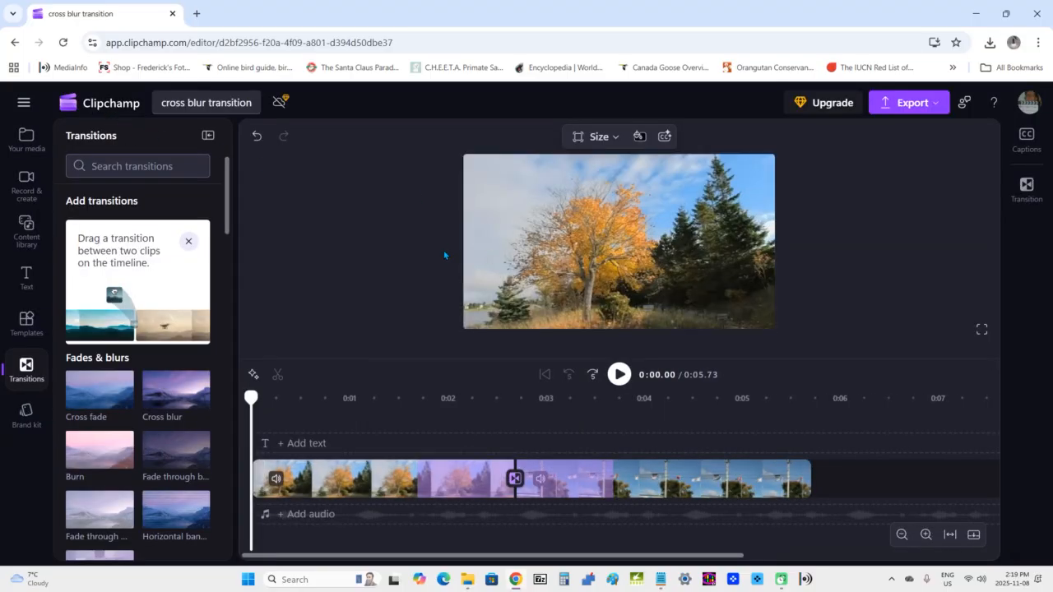
{"action": "left_click", "coordinate": [471, 225]}
{"action": "left_click", "coordinate": [383, 319]}
Go back to the Clipchamp home page and reopen the "cross blur transition" project from Your videos
{"action": "left_click", "coordinate": [24, 105]}
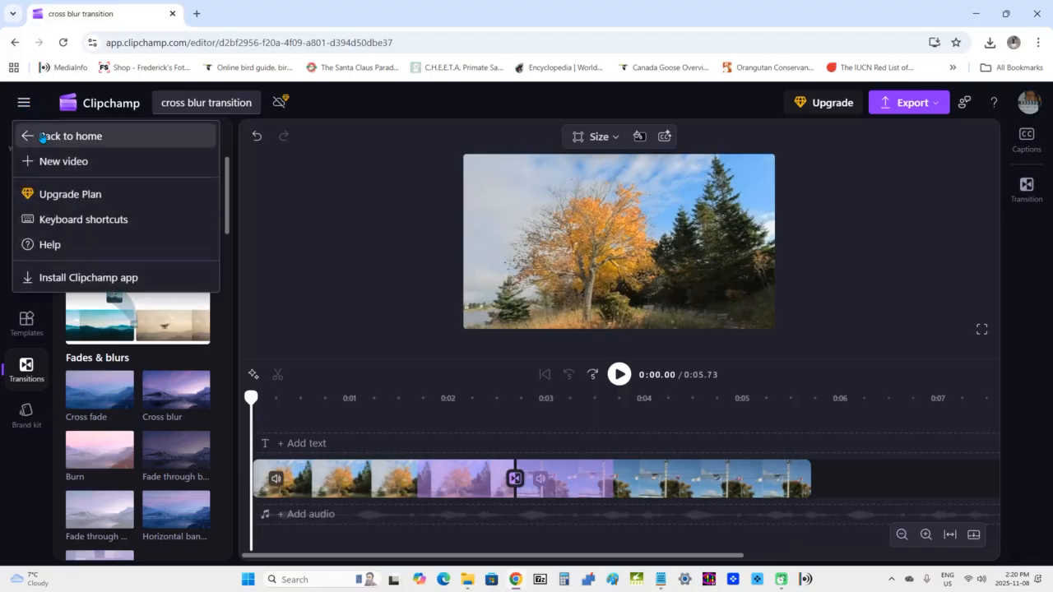
{"action": "left_click", "coordinate": [43, 138]}
{"action": "scroll", "coordinate": [680, 201], "scroll_direction": "down", "scroll_amount": 5}
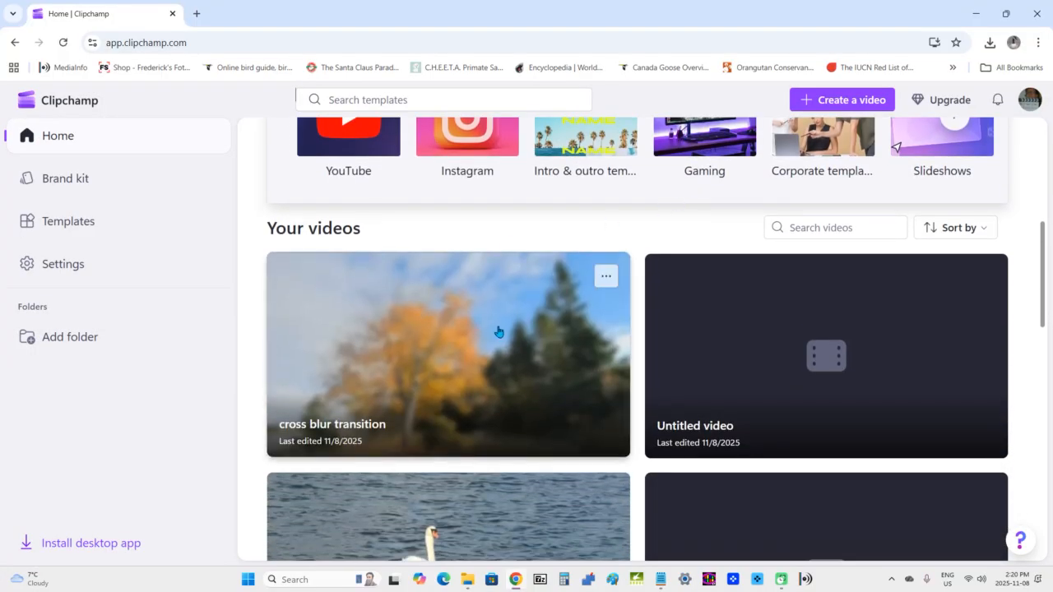
{"action": "left_click", "coordinate": [547, 333]}
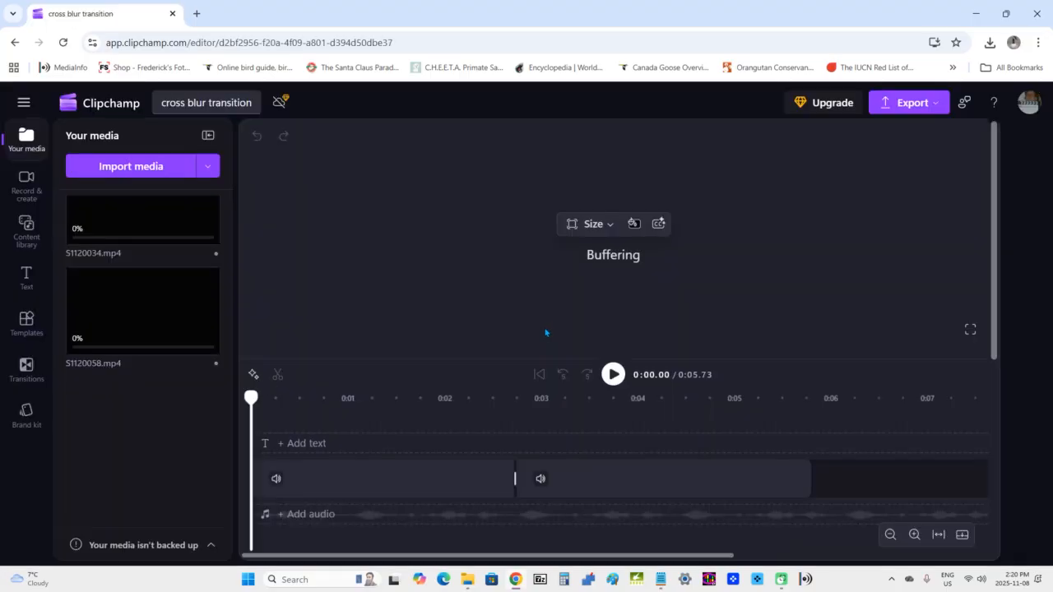